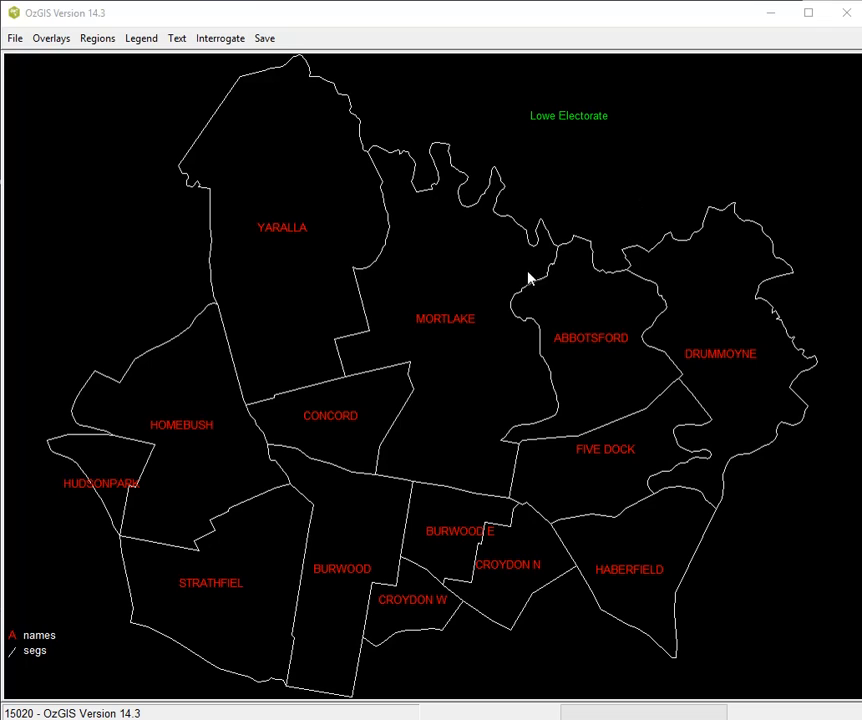
# - Overlay the line segment end points from the LOWE geographic file, using graphics marker 1 and legend text "s"
pyautogui.click(373, 174)
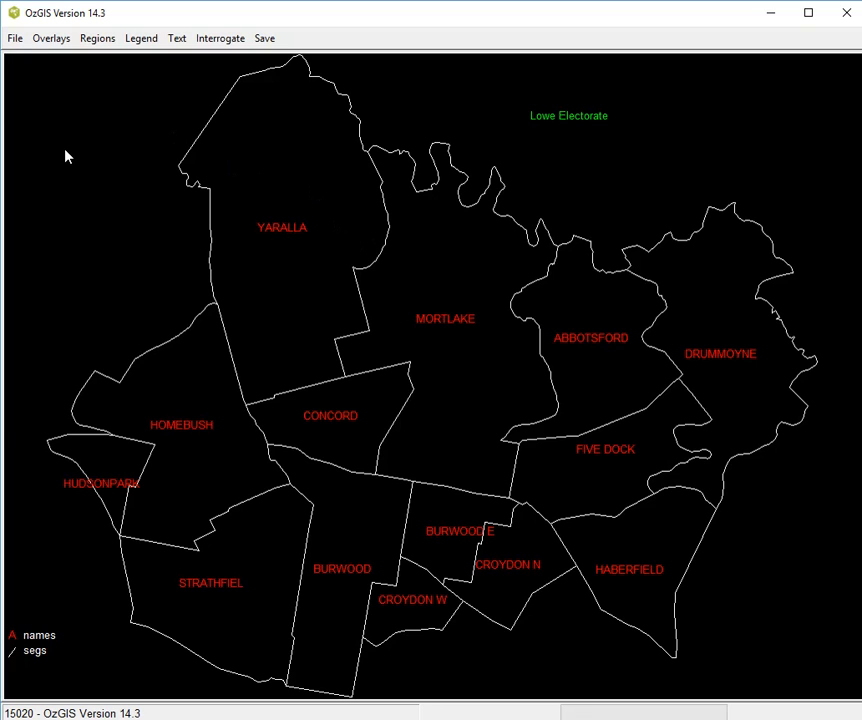
pyautogui.click(51, 38)
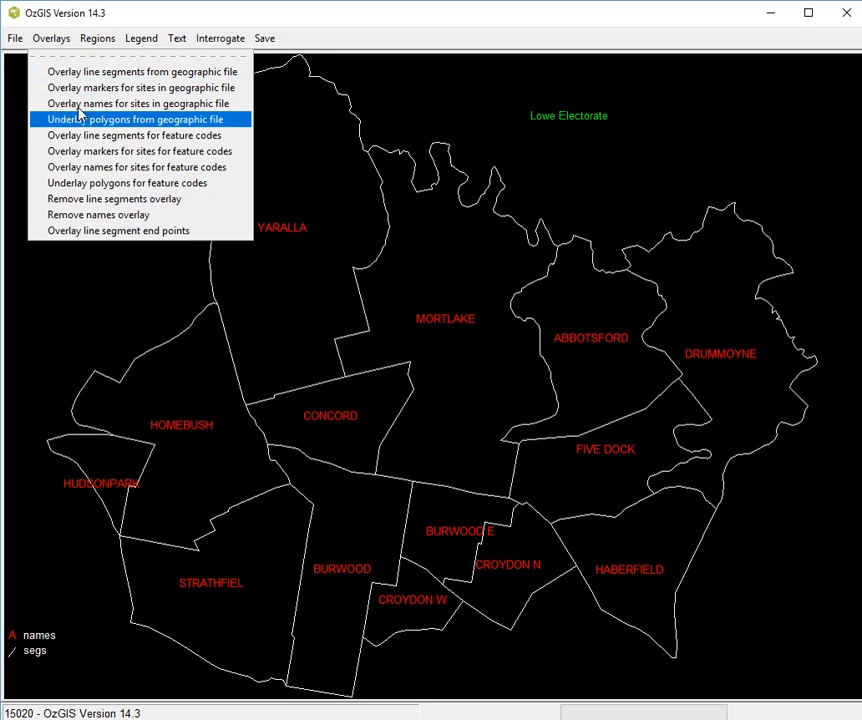
pyautogui.click(100, 231)
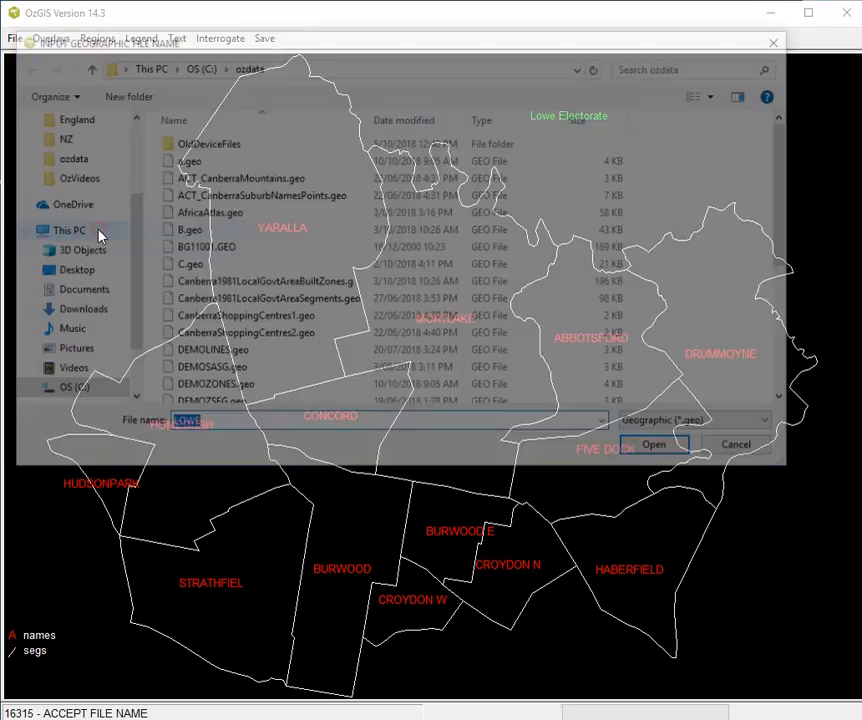
pyautogui.click(658, 455)
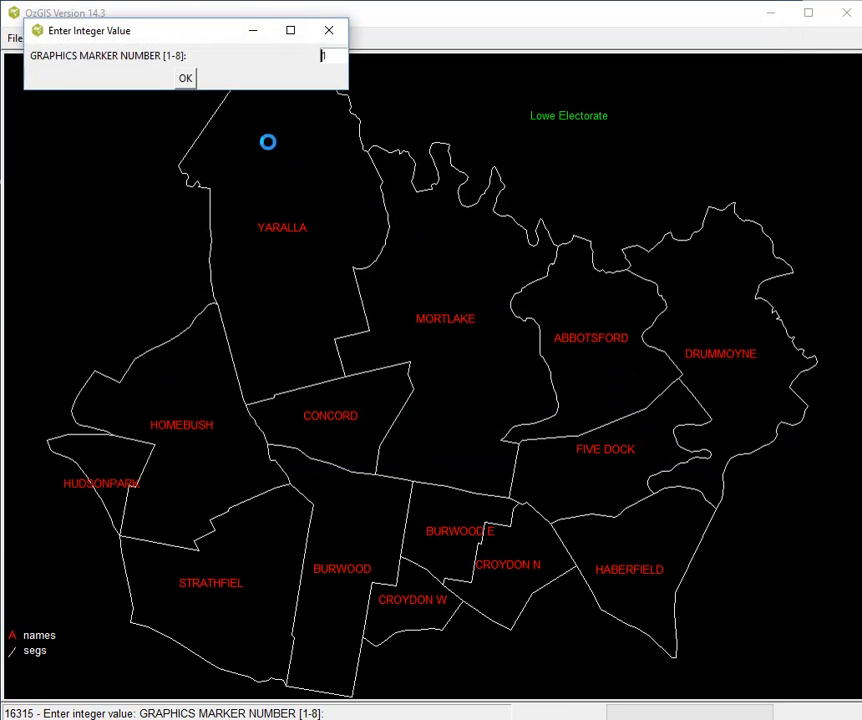
pyautogui.click(185, 78)
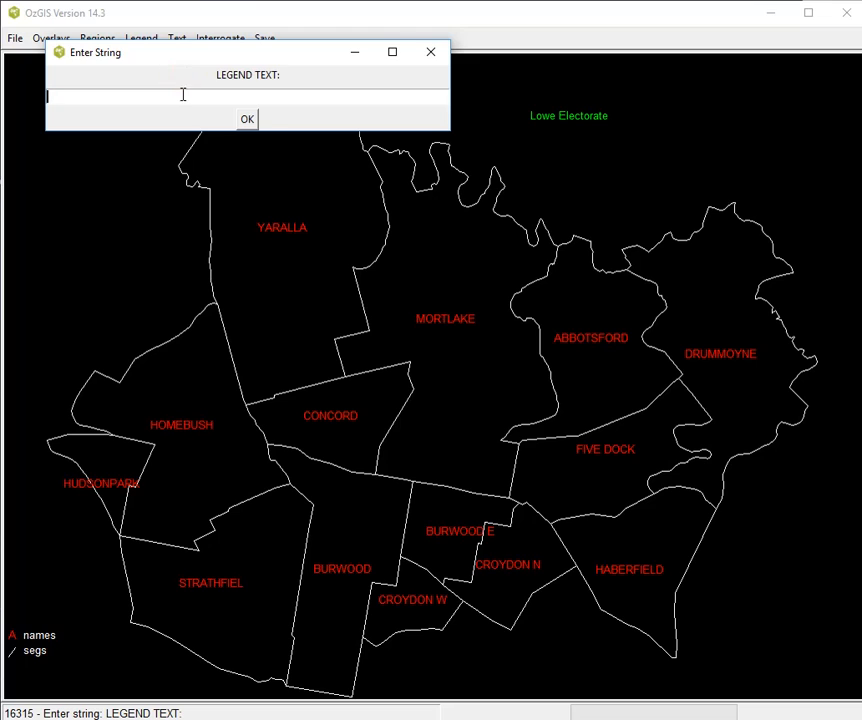
pyautogui.write('s')
pyautogui.click(246, 119)
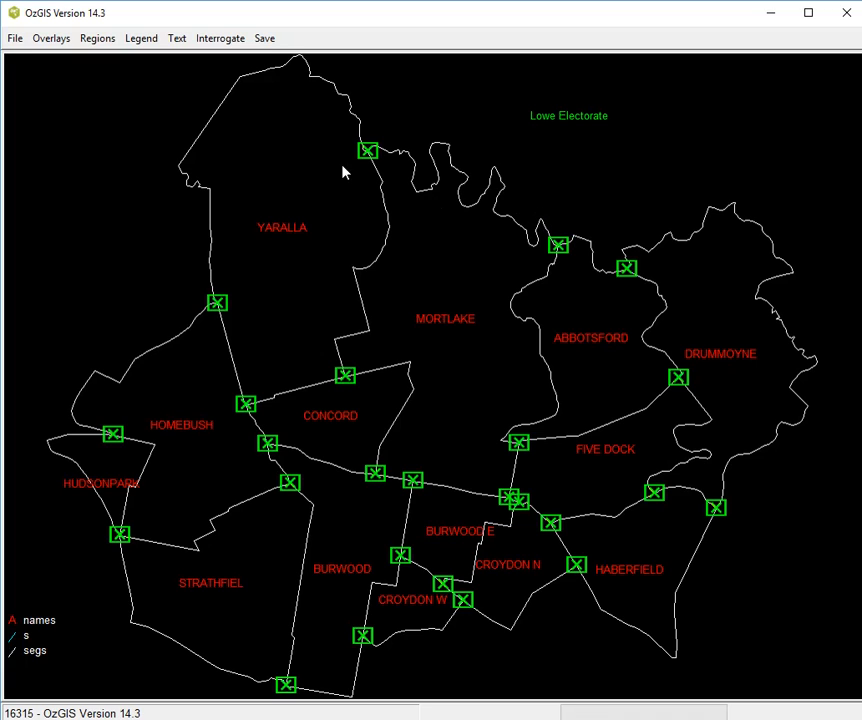
# - Return from the Lowe Electorate map to the top menu and review the files in the NZ downloaded-data folder
pyautogui.click(15, 38)
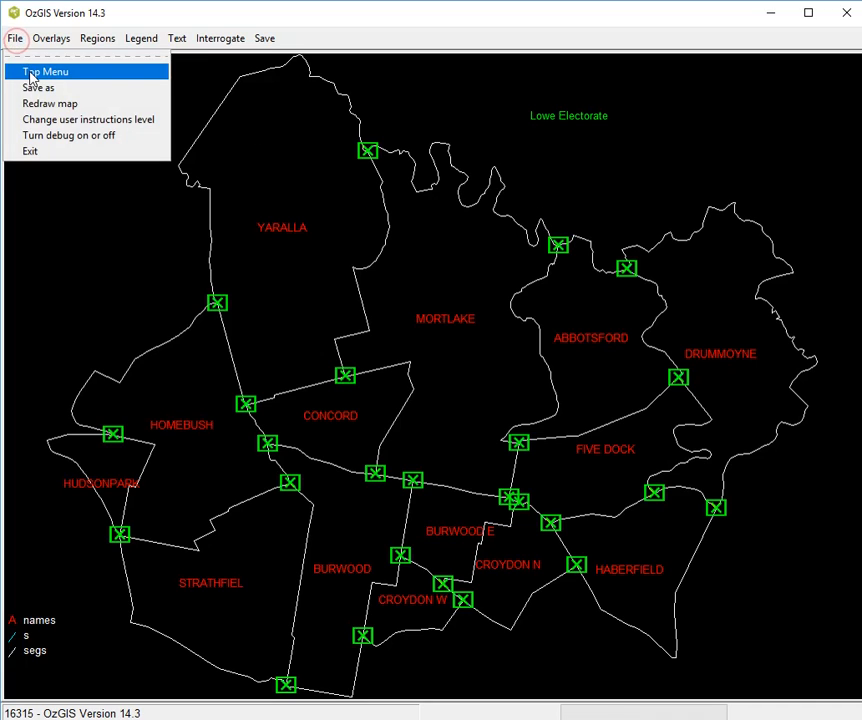
pyautogui.click(31, 75)
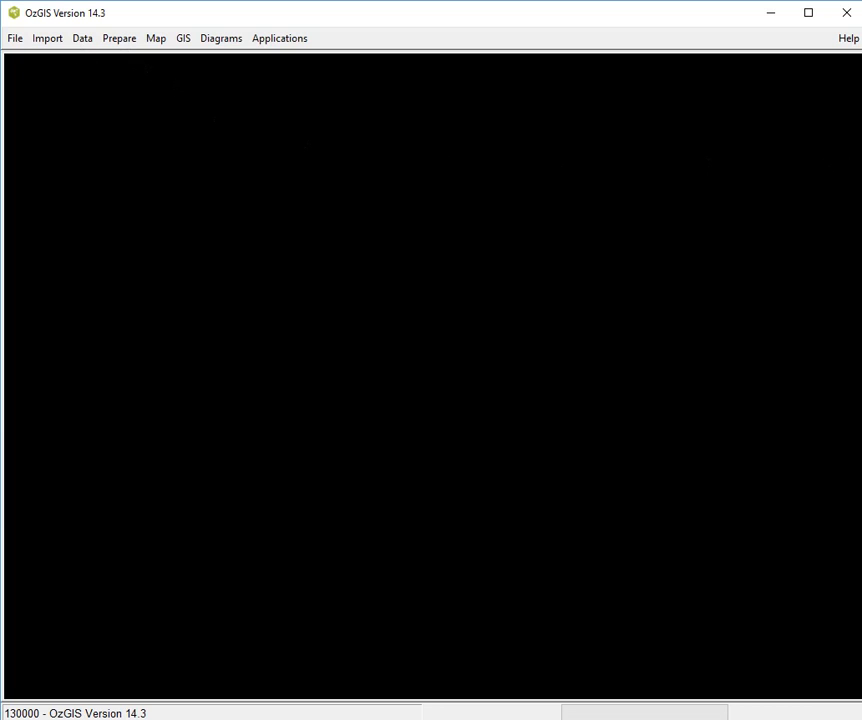
pyautogui.moveTo(861, 150); pyautogui.dragTo(373, 36)
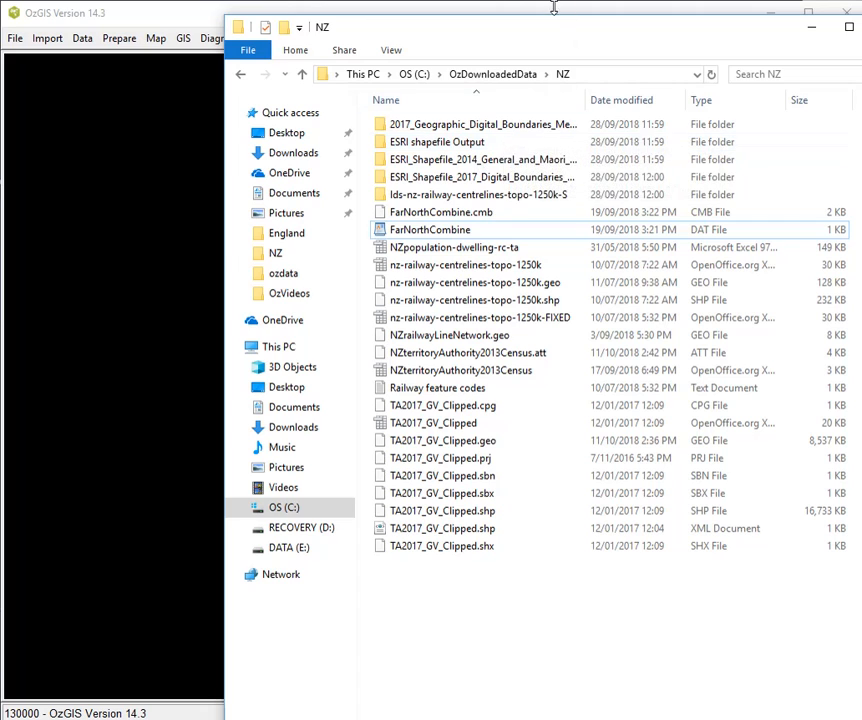
pyautogui.moveTo(552, 40); pyautogui.dragTo(861, 113)
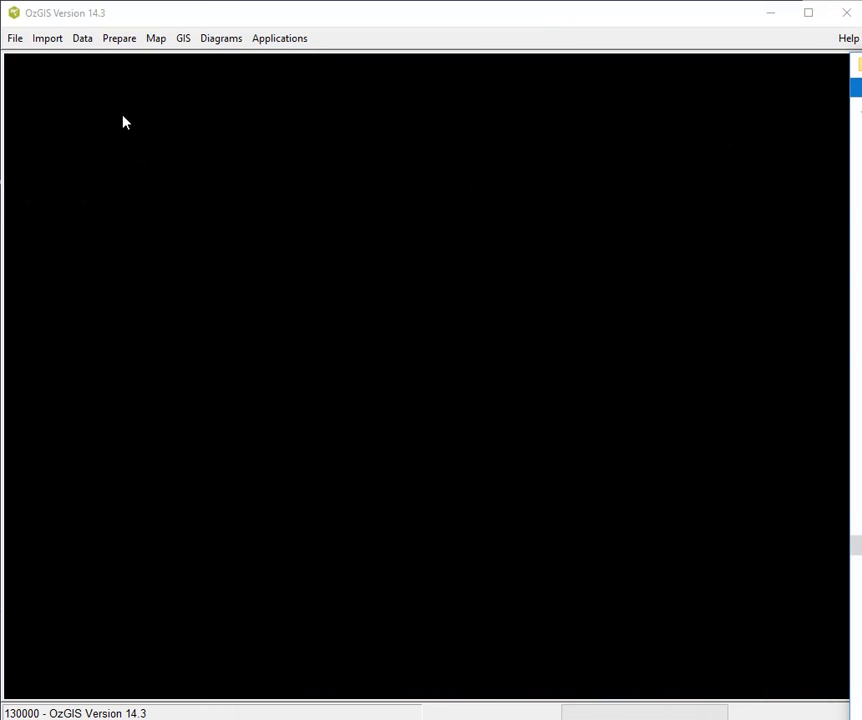
# - Start an ESRI Shapefile import with a DBASE parameter file, choosing TA2017_GV_Clipped.shp from the NZ folder as the external data
pyautogui.click(118, 39)
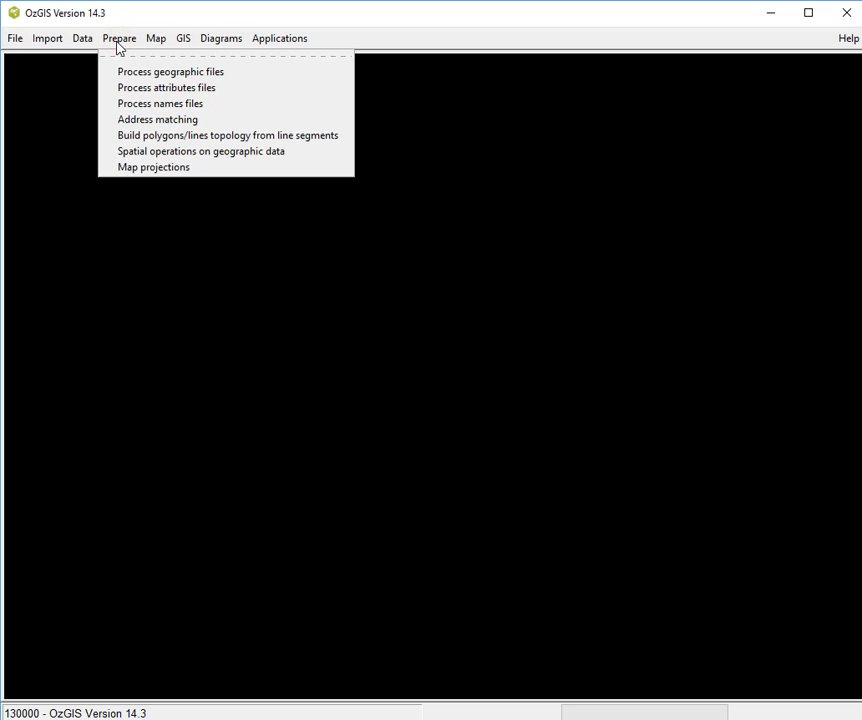
pyautogui.moveTo(50, 44)
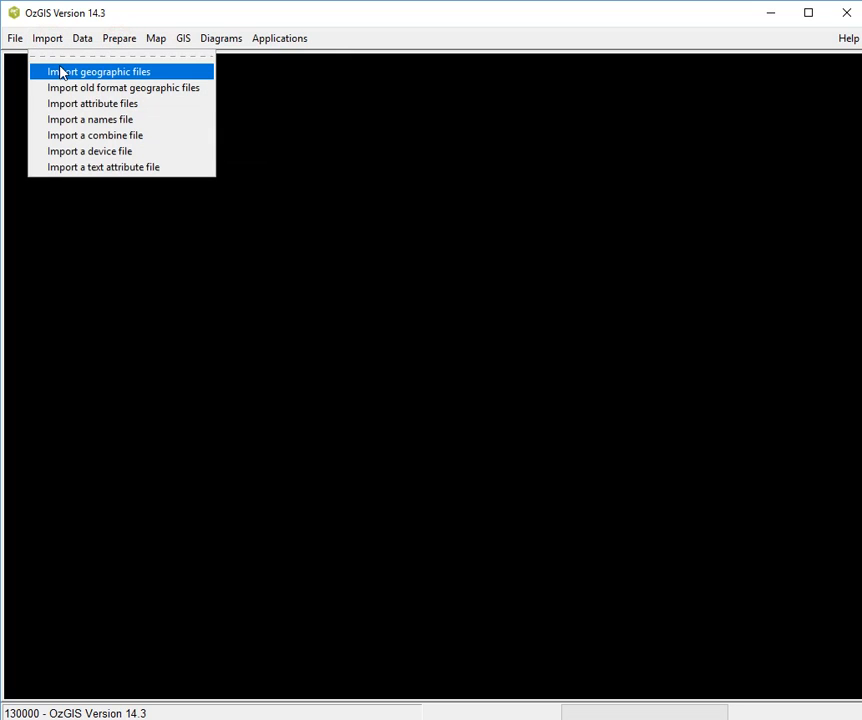
pyautogui.click(60, 72)
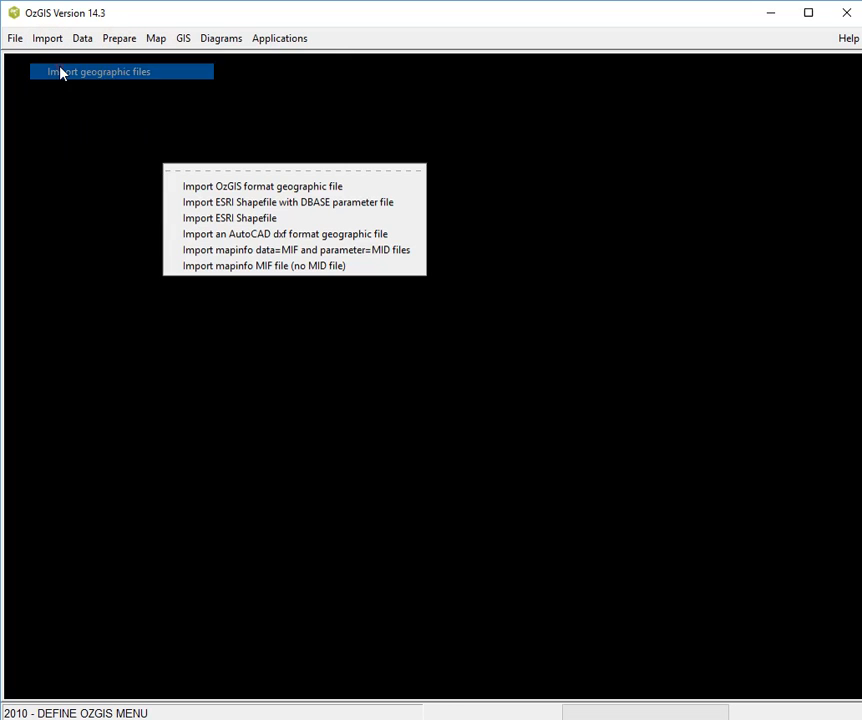
pyautogui.click(311, 205)
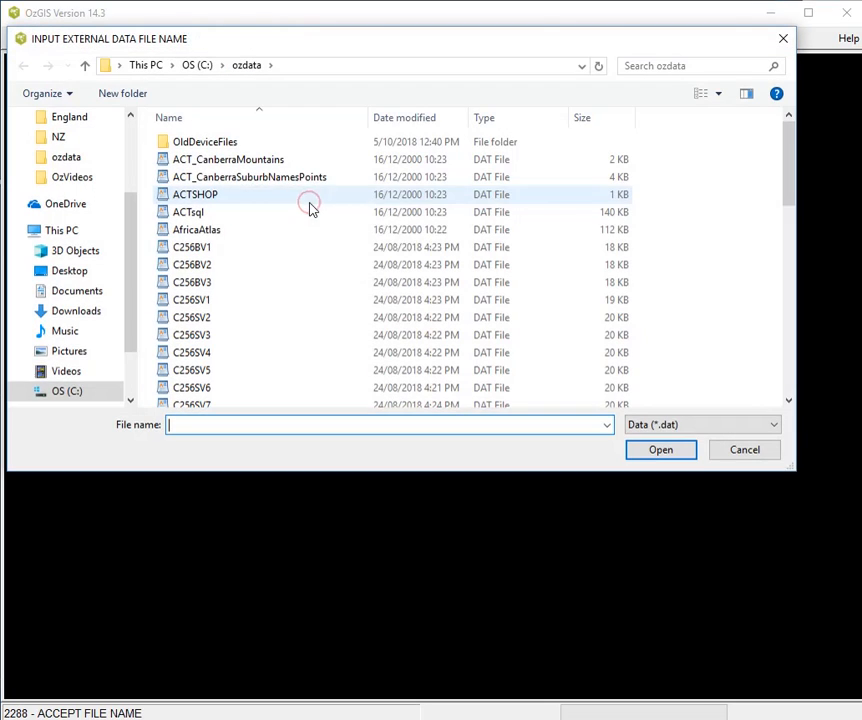
pyautogui.click(52, 138)
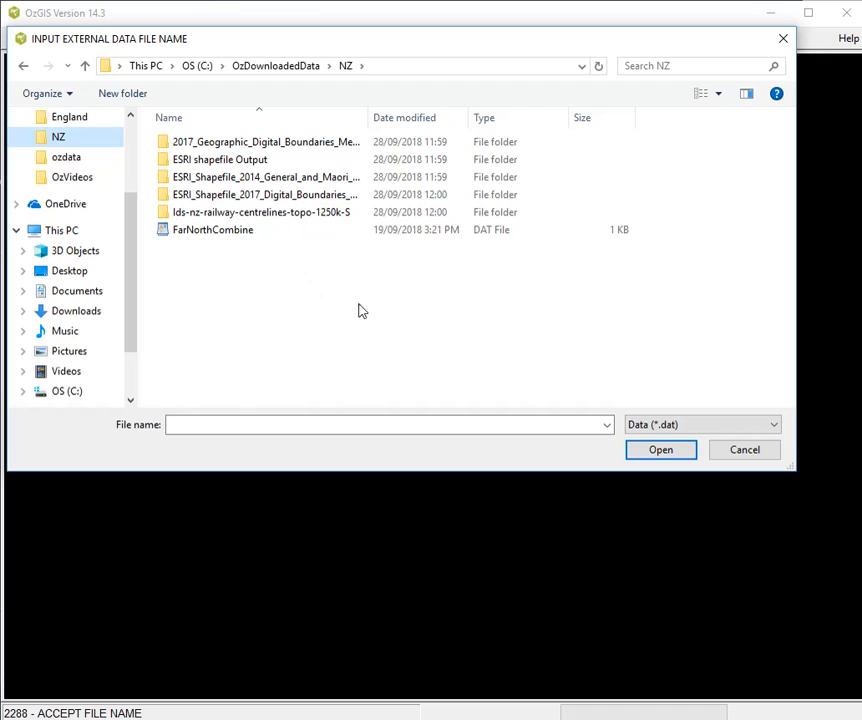
pyautogui.click(772, 424)
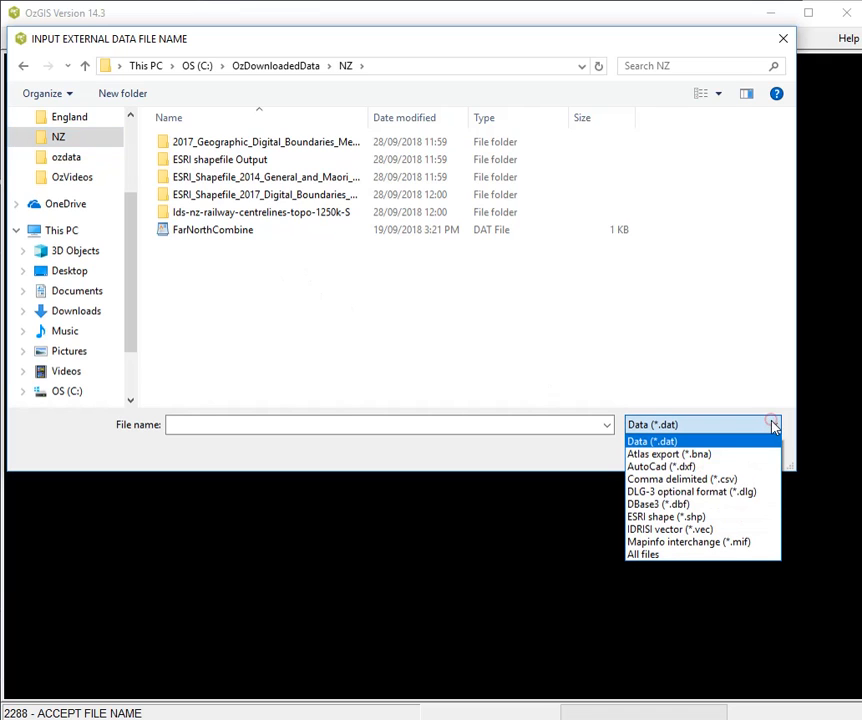
pyautogui.click(735, 517)
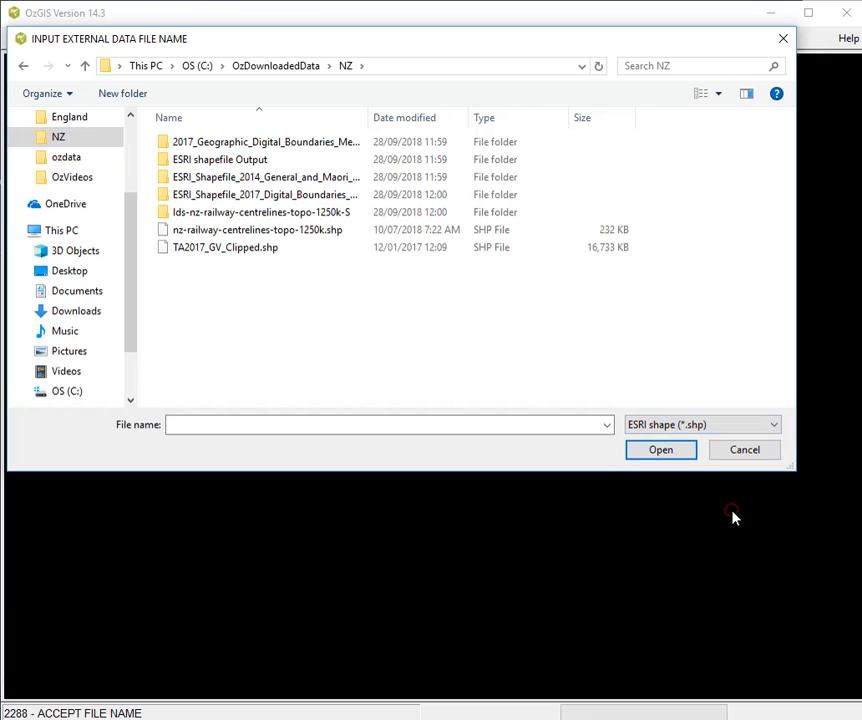
pyautogui.doubleClick(258, 252)
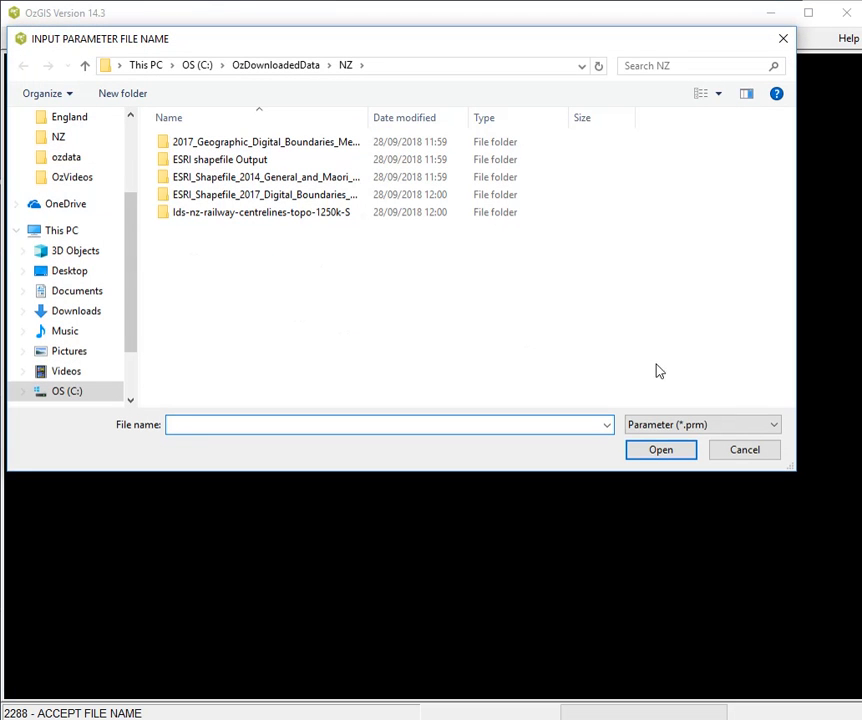
# - Use the DBase3 file TA2017_GV_Clipped as the parameter file and overwrite TA2017_GV_Clipped.geo as the output geographic file
pyautogui.click(775, 425)
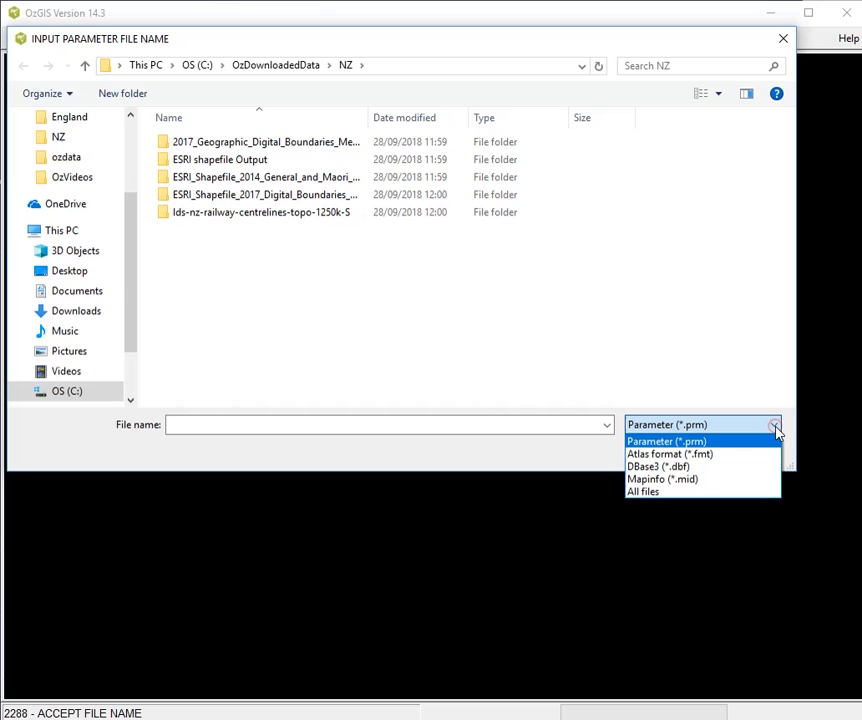
pyautogui.click(727, 467)
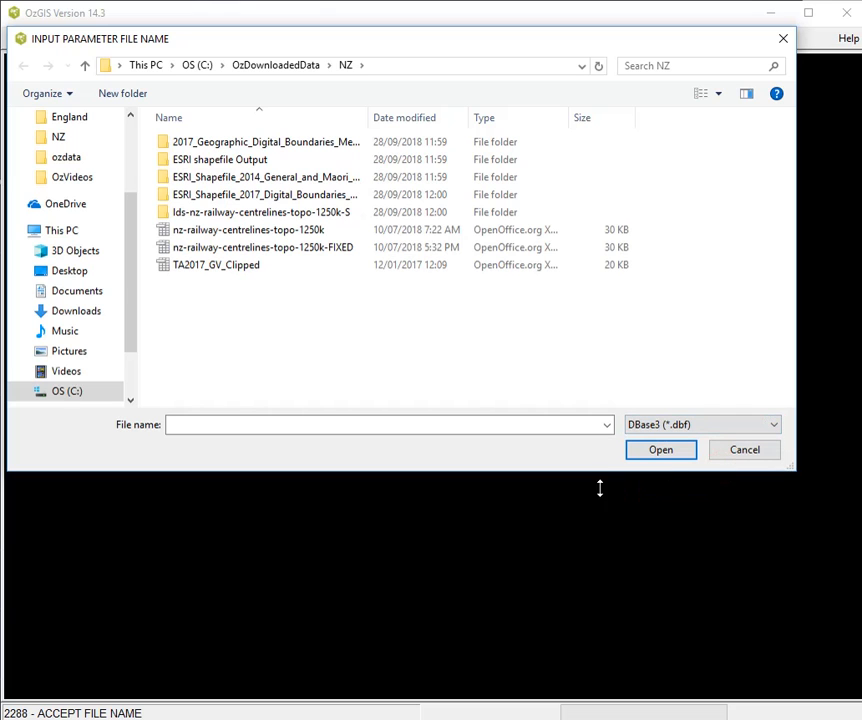
pyautogui.doubleClick(232, 265)
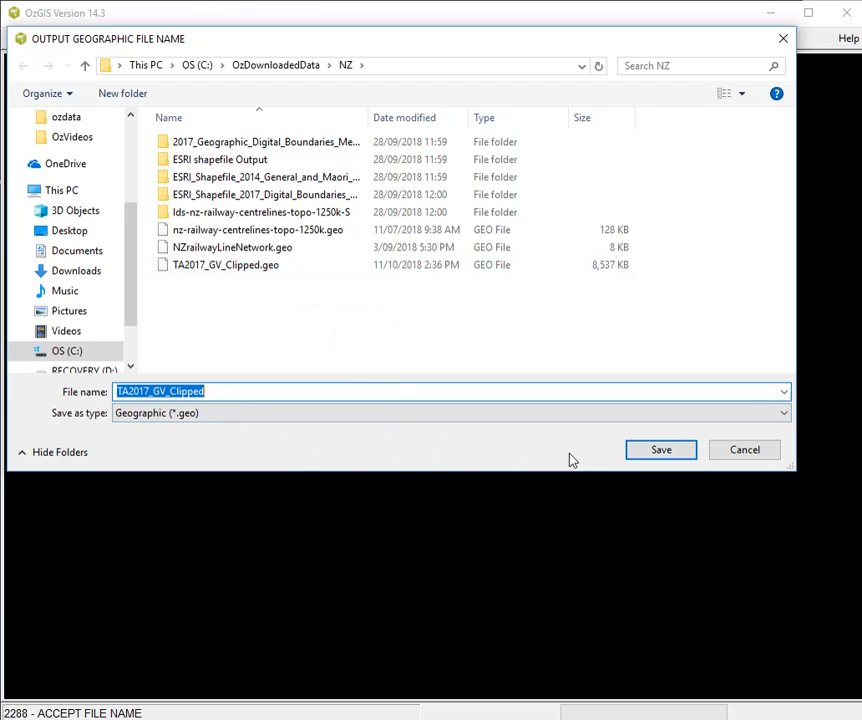
pyautogui.click(659, 451)
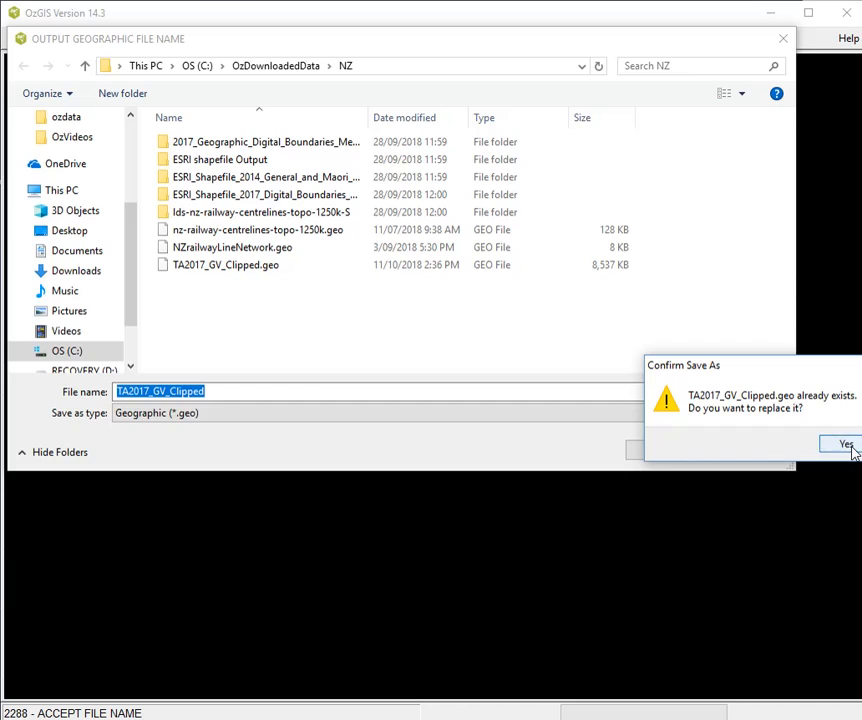
pyautogui.click(850, 447)
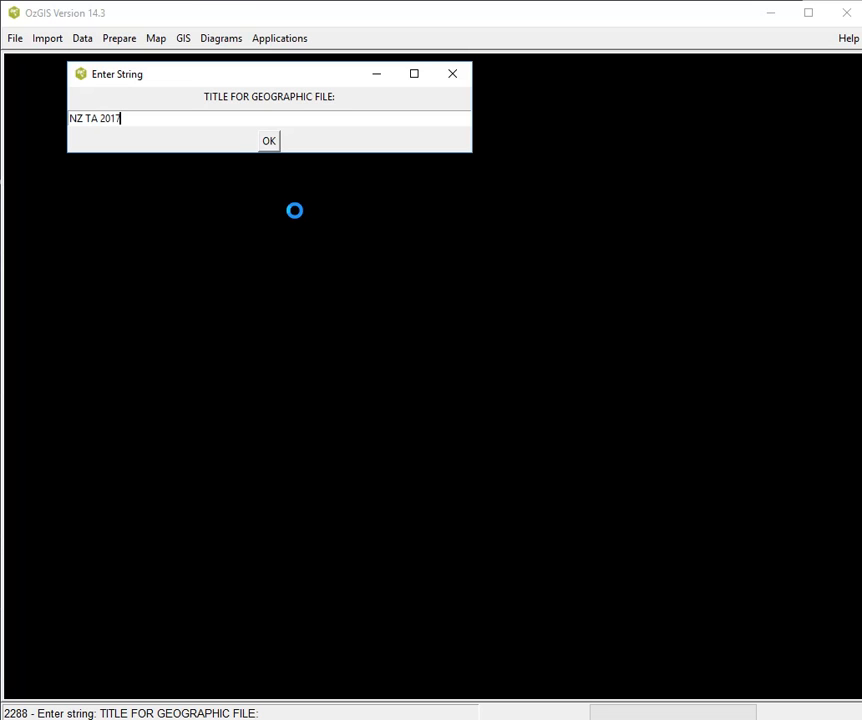
# - Complete the import with the title NZ TA 2017, TA2017_NAM as the name field and None as the feature code field
pyautogui.press('Return')
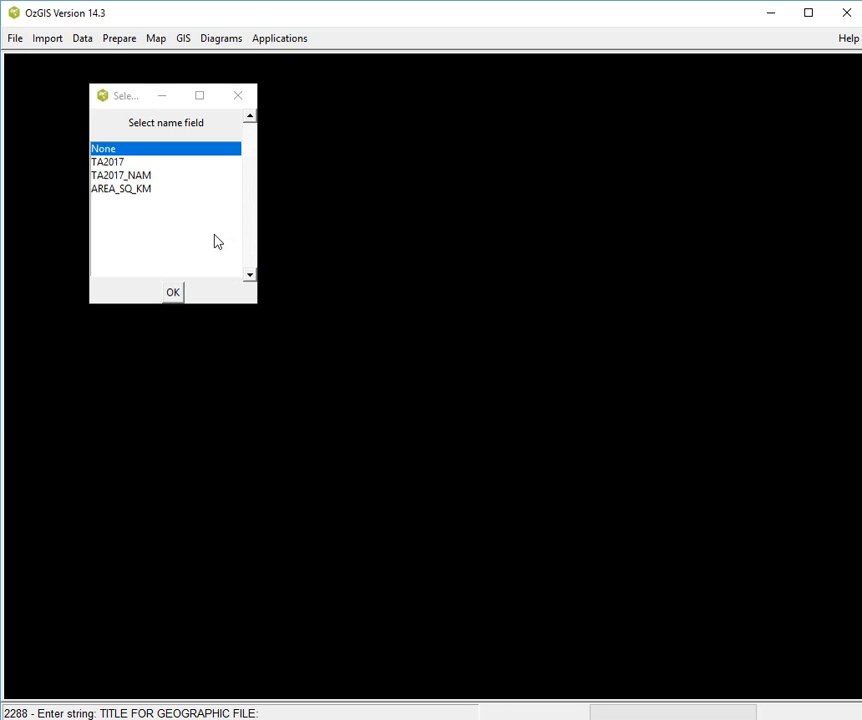
pyautogui.doubleClick(142, 183)
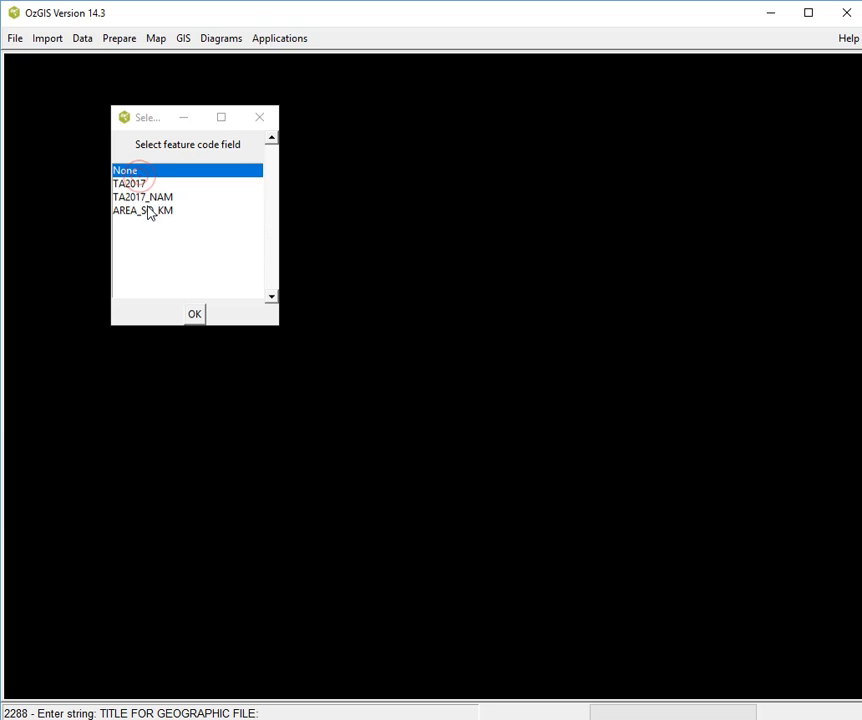
pyautogui.click(195, 316)
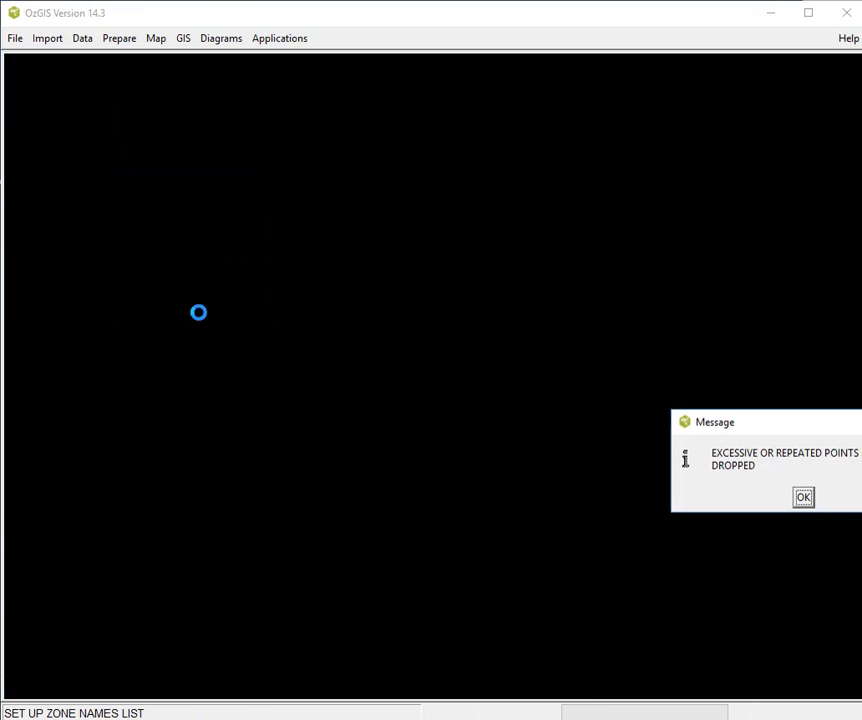
pyautogui.click(803, 497)
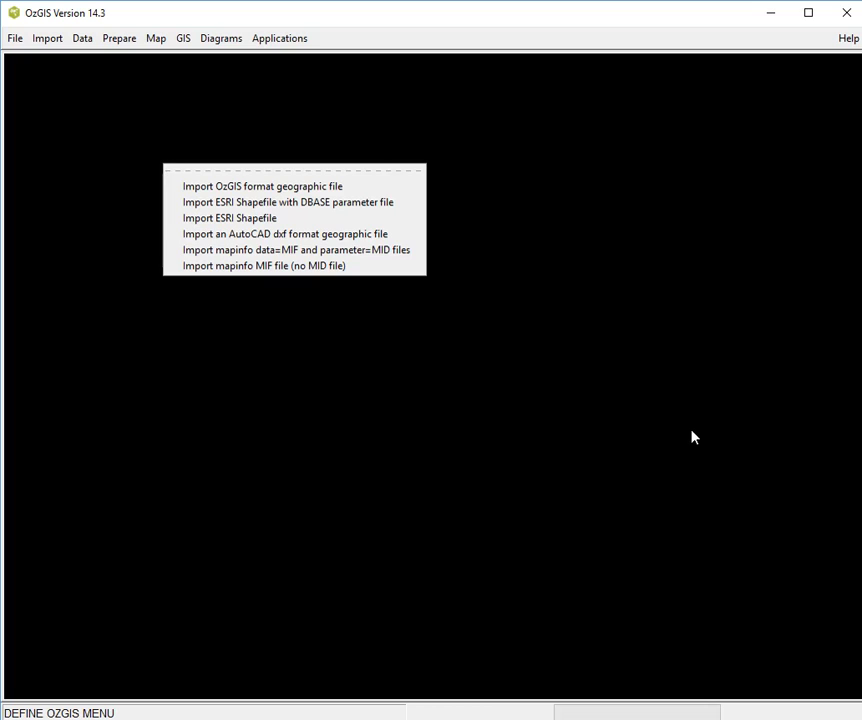
pyautogui.click(479, 432)
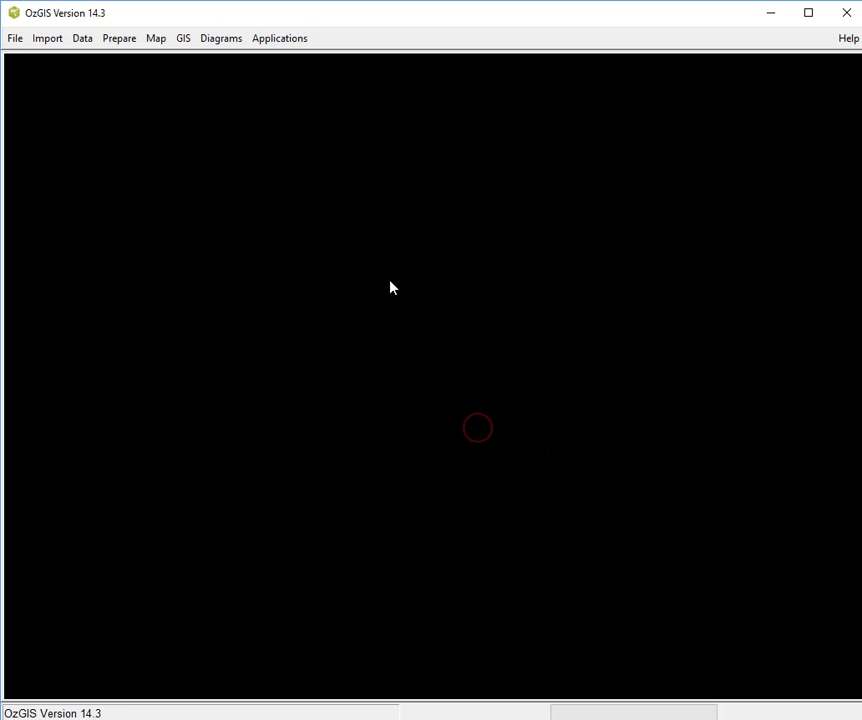
# - Map the zones using the attribute file NZterritoryAuthority2013Census.att and the geographic file TA2017_GV_Clipped.geo
pyautogui.click(158, 40)
pyautogui.click(200, 73)
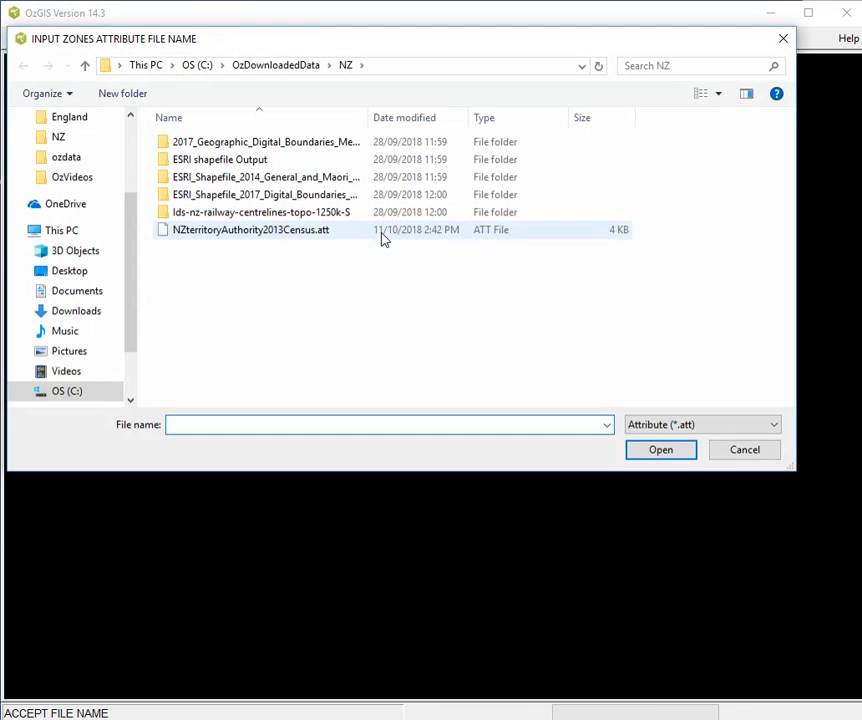
pyautogui.doubleClick(284, 231)
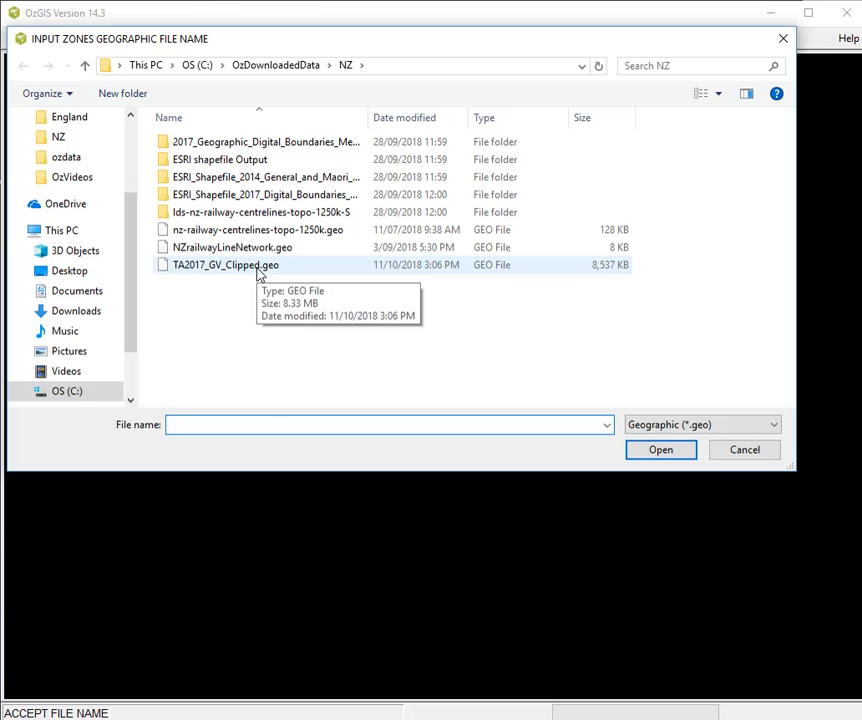
pyautogui.doubleClick(257, 268)
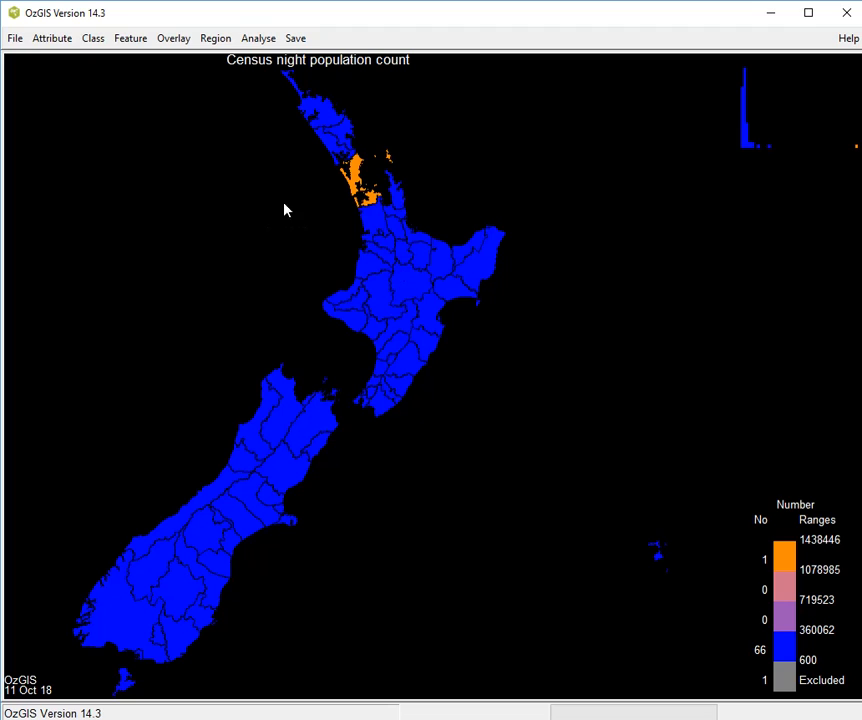
# - Start extracting line segments from common polygon boundaries, using TA2017_GV_Clipped.geo from the NZ folder as the input geographic file
pyautogui.click(17, 40)
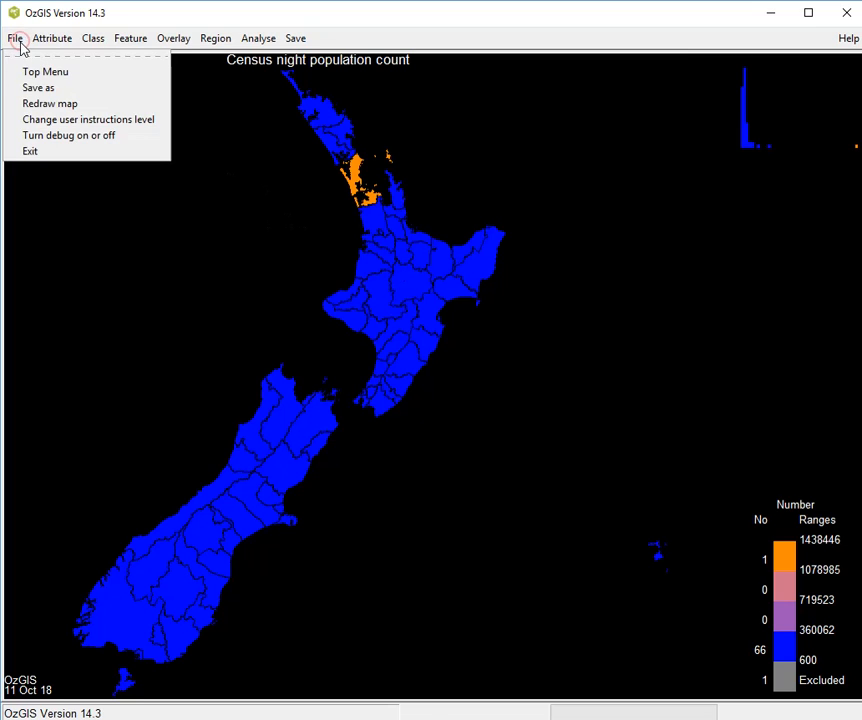
pyautogui.click(33, 72)
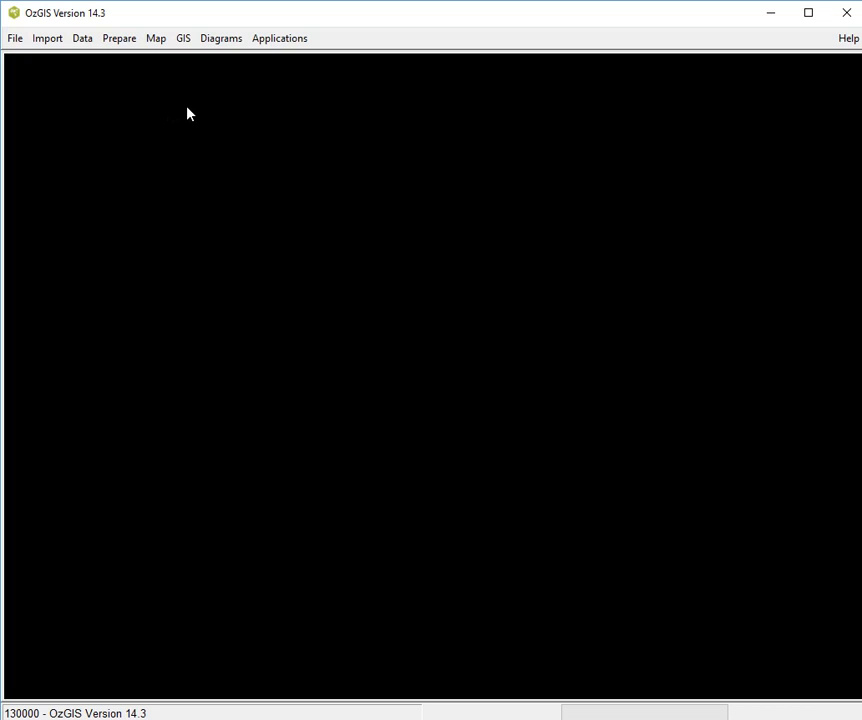
pyautogui.click(122, 40)
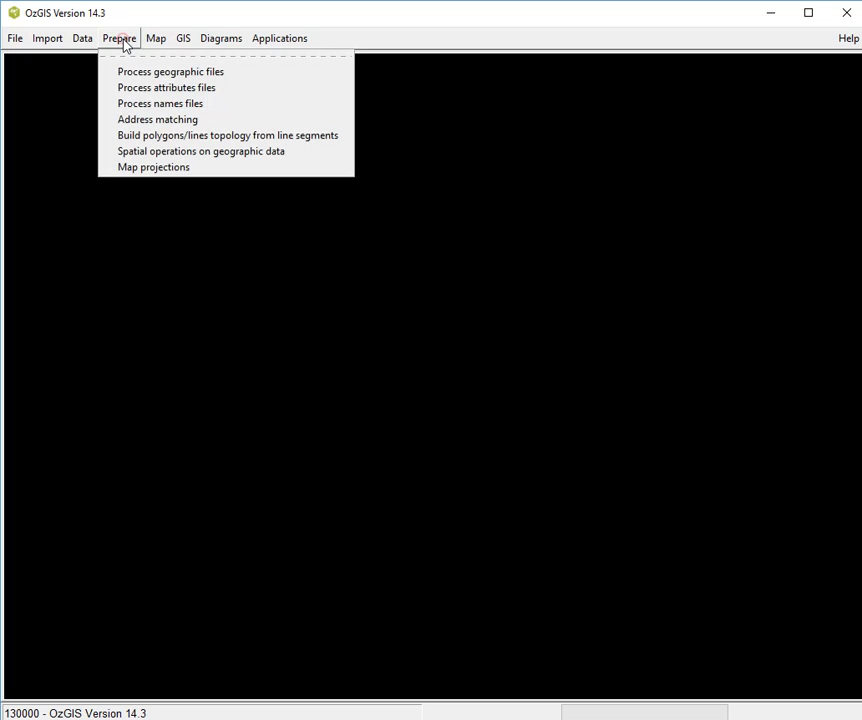
pyautogui.click(138, 72)
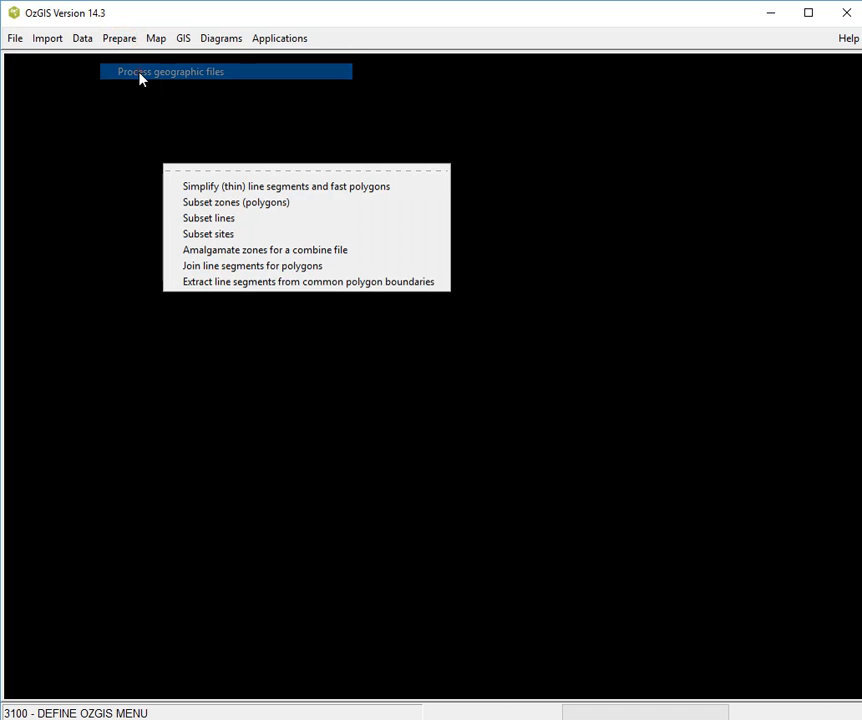
pyautogui.click(280, 284)
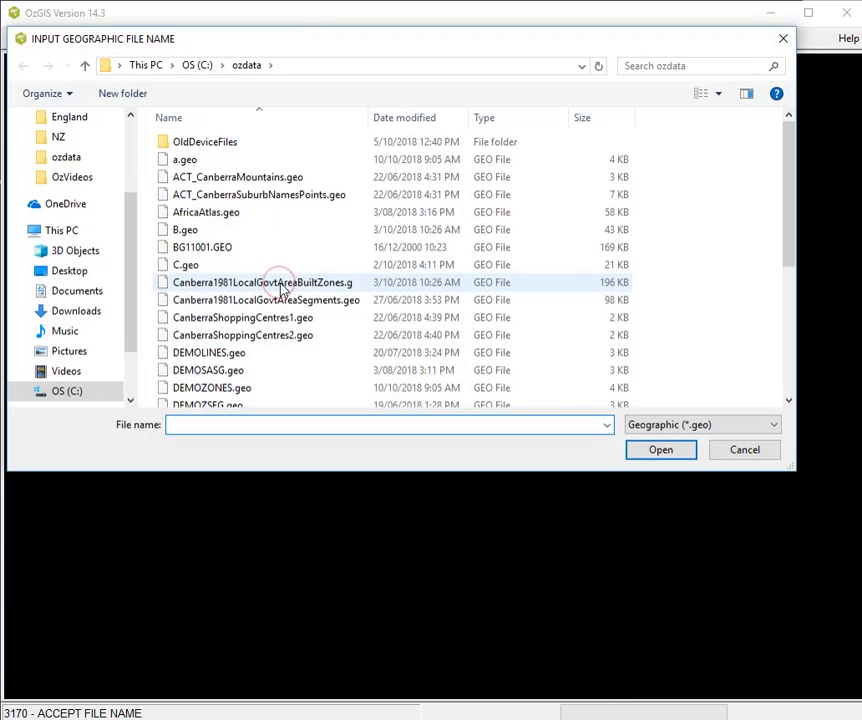
pyautogui.click(61, 140)
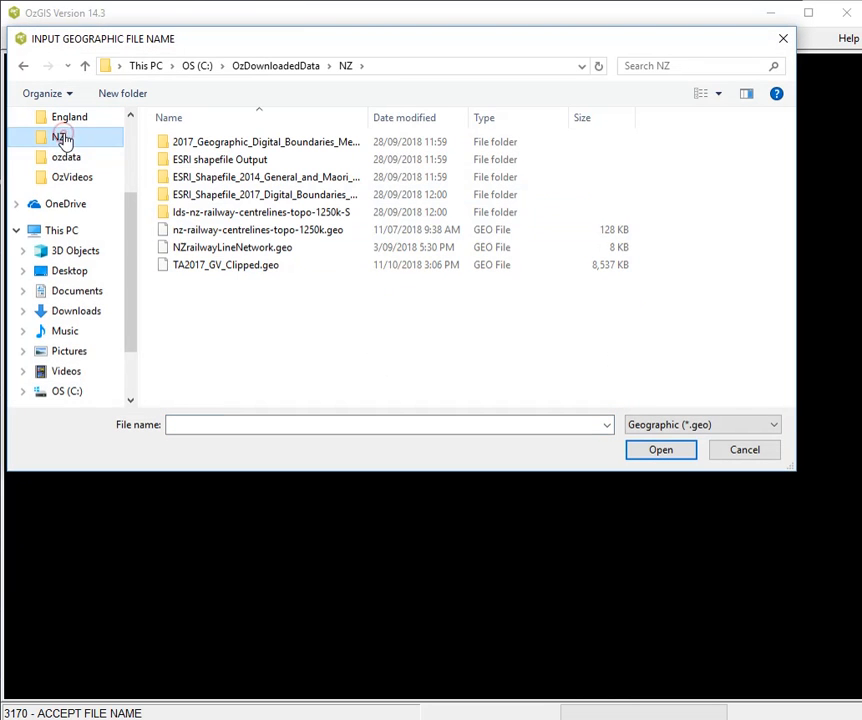
pyautogui.doubleClick(235, 265)
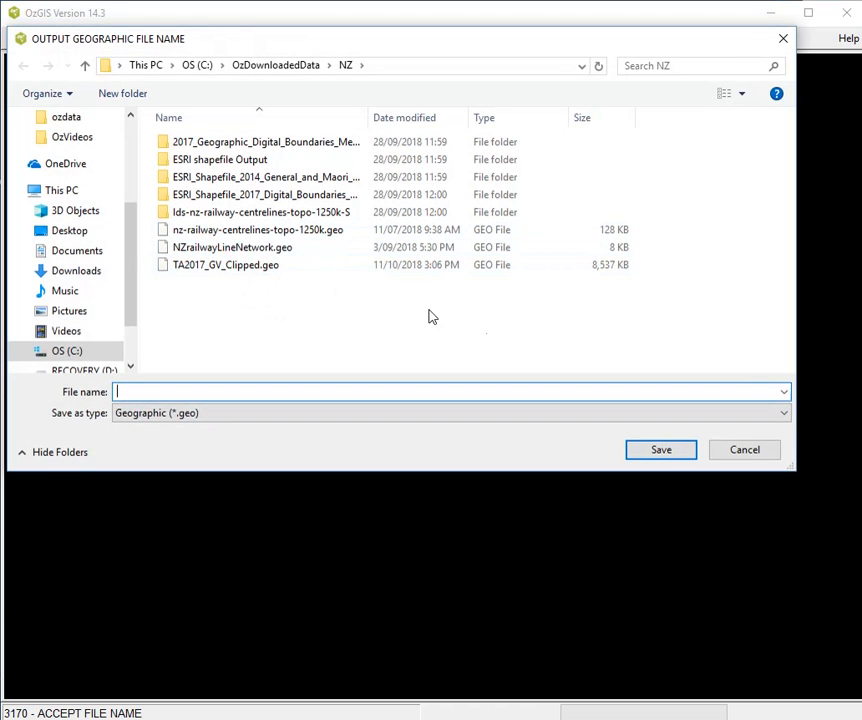
# - Save the extraction output in the NZ folder as the geographic file NZTAextractesSegs
pyautogui.click(247, 266)
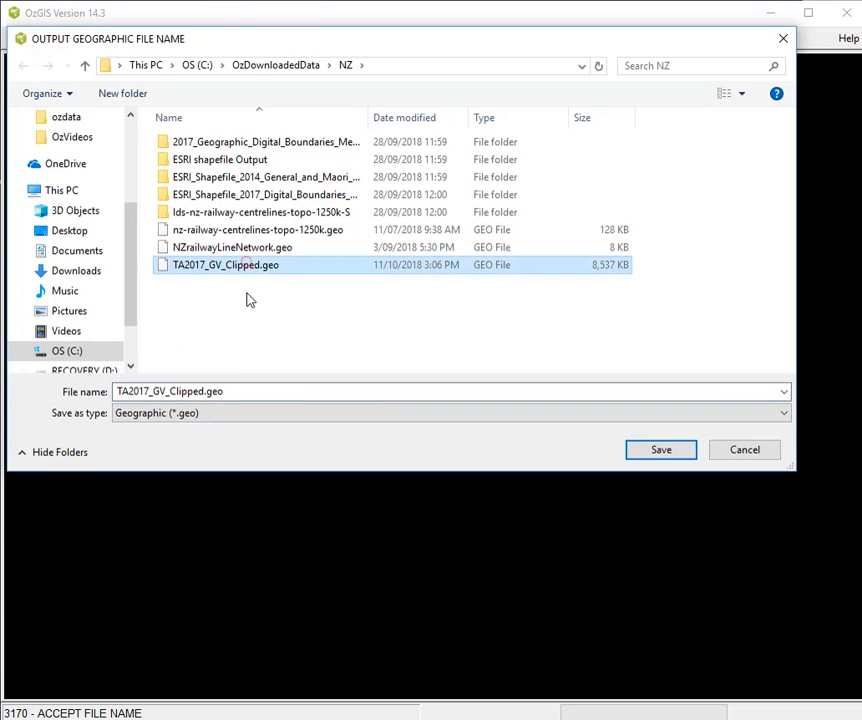
pyautogui.click(229, 389)
pyautogui.click(229, 389)
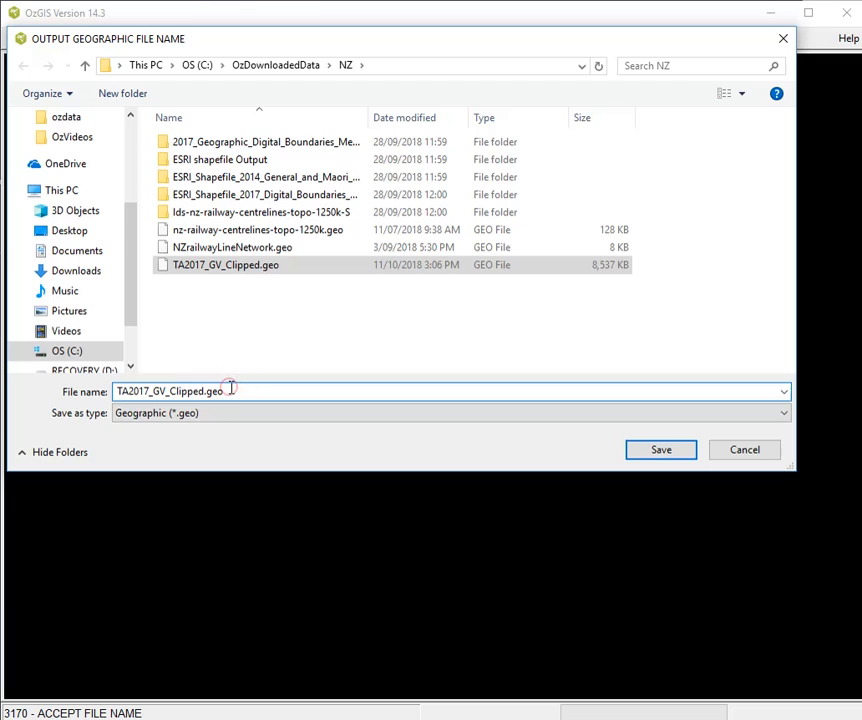
pyautogui.press('BackSpace')
pyautogui.press('BackSpace')
pyautogui.press('BackSpace')
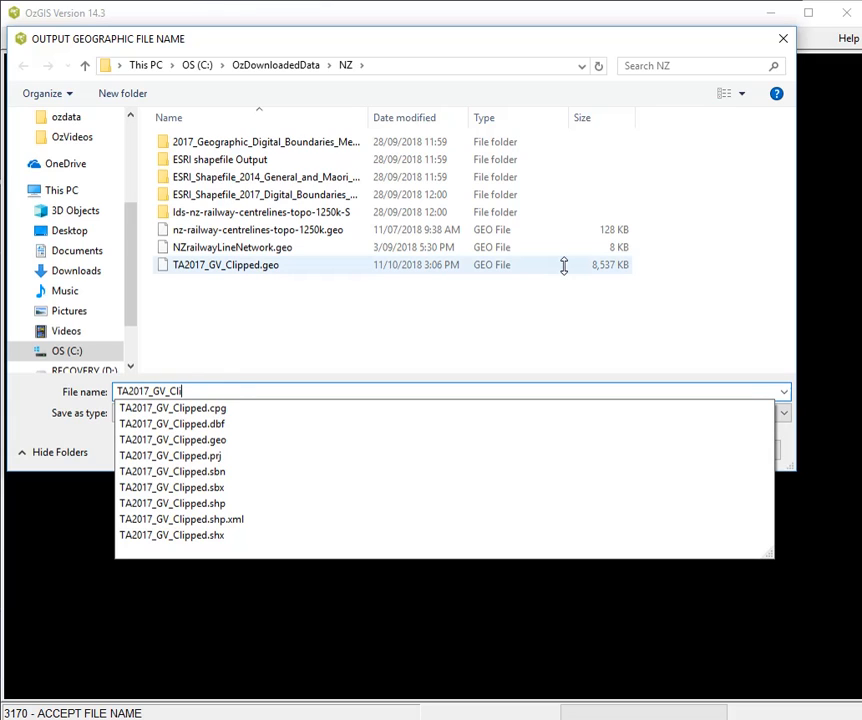
pyautogui.press('BackSpace')
pyautogui.press('BackSpace')
pyautogui.press('BackSpace')
pyautogui.press('BackSpace')
pyautogui.press('BackSpace')
pyautogui.press('BackSpace')
pyautogui.press('BackSpace')
pyautogui.press('BackSpace')
pyautogui.press('BackSpace')
pyautogui.press('BackSpace')
pyautogui.press('BackSpace')
pyautogui.press('BackSpace')
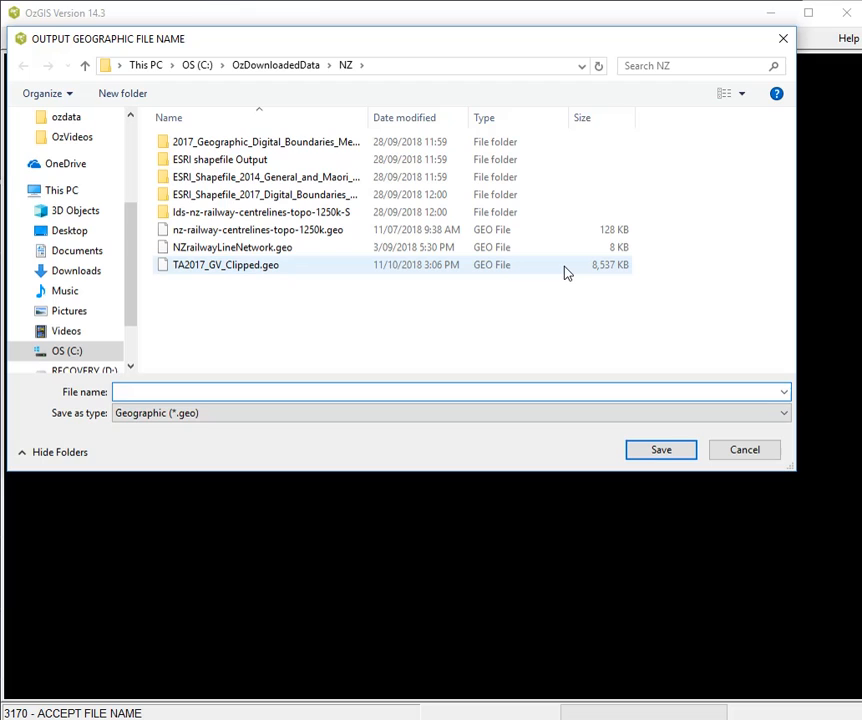
pyautogui.write('NZ')
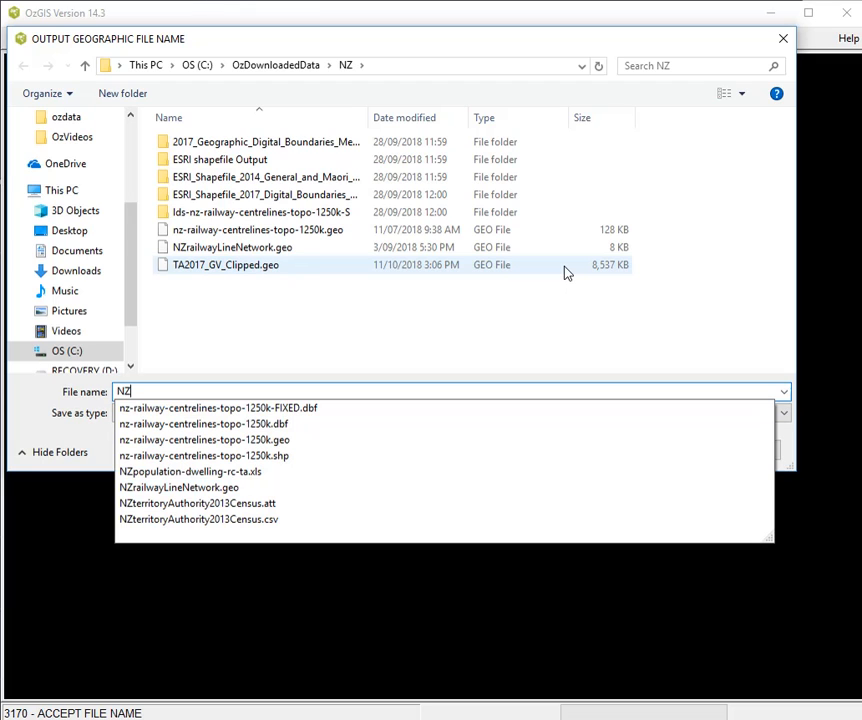
pyautogui.write('TAextractesSegs')
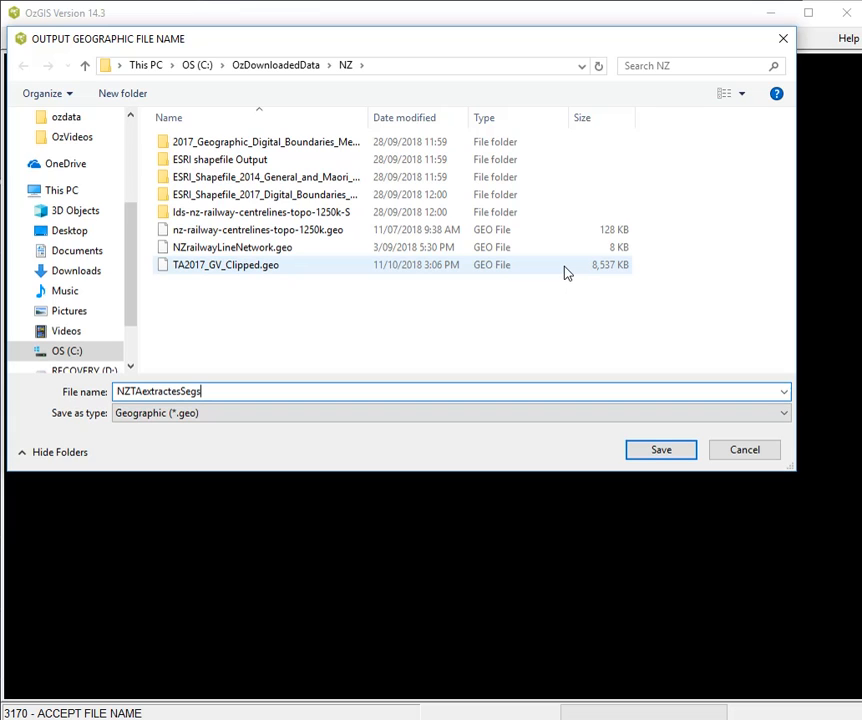
pyautogui.press('Return')
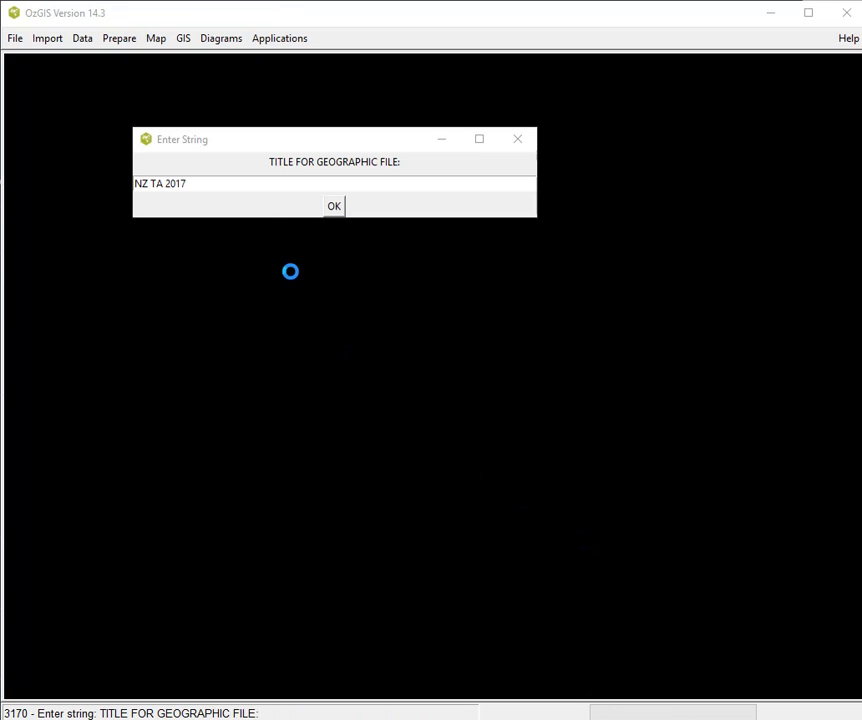
# - Title the extracted geographic file NZ TA 2017 Extracted
pyautogui.click(239, 184)
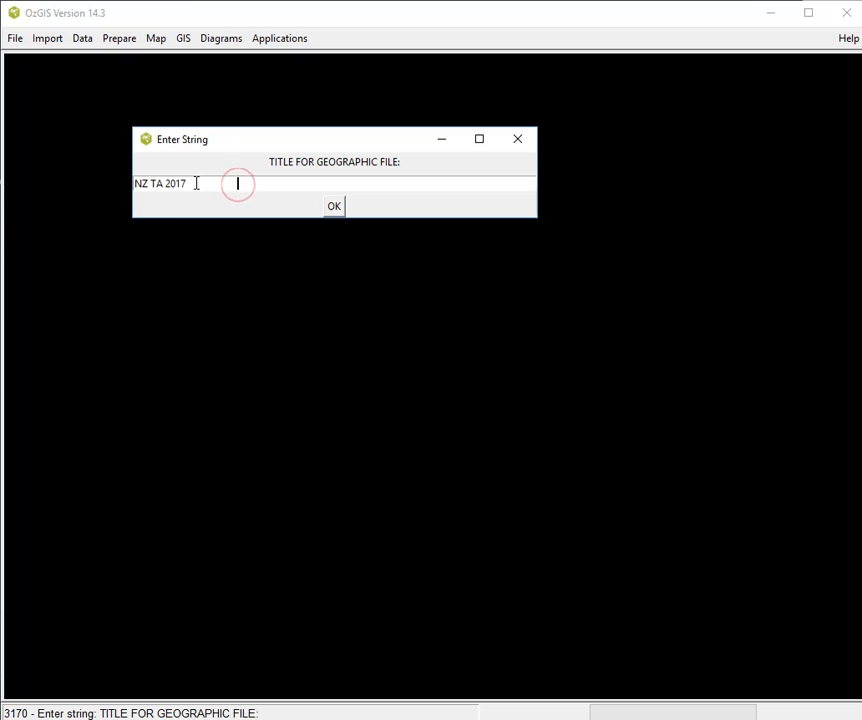
pyautogui.click(196, 184)
pyautogui.press('Return')
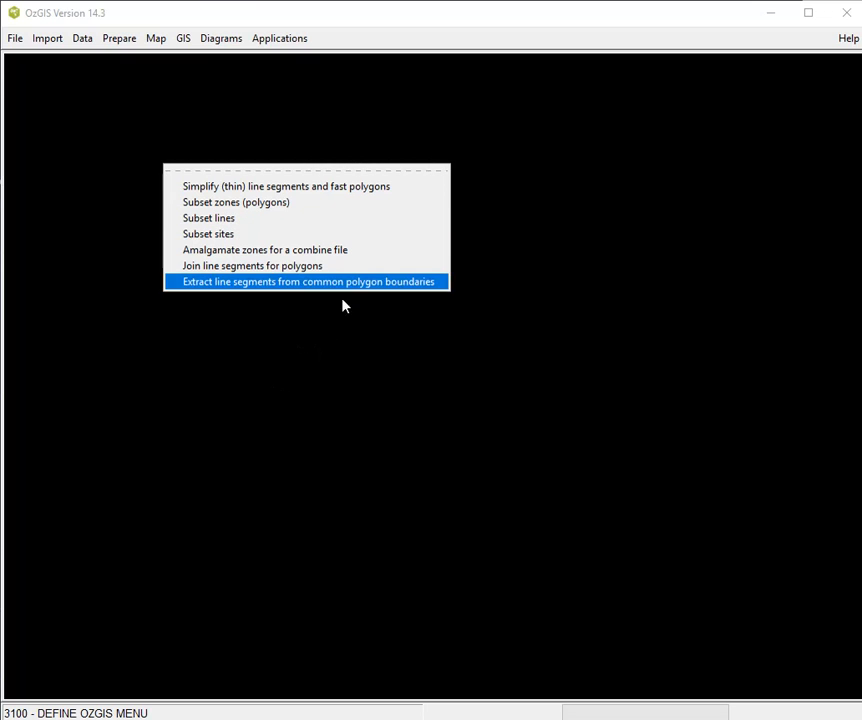
# - Start simplifying line segments with NZTAextractesSegs.geo as the input and NZTAextractesSegsThinned as the output geographic file
pyautogui.click(291, 189)
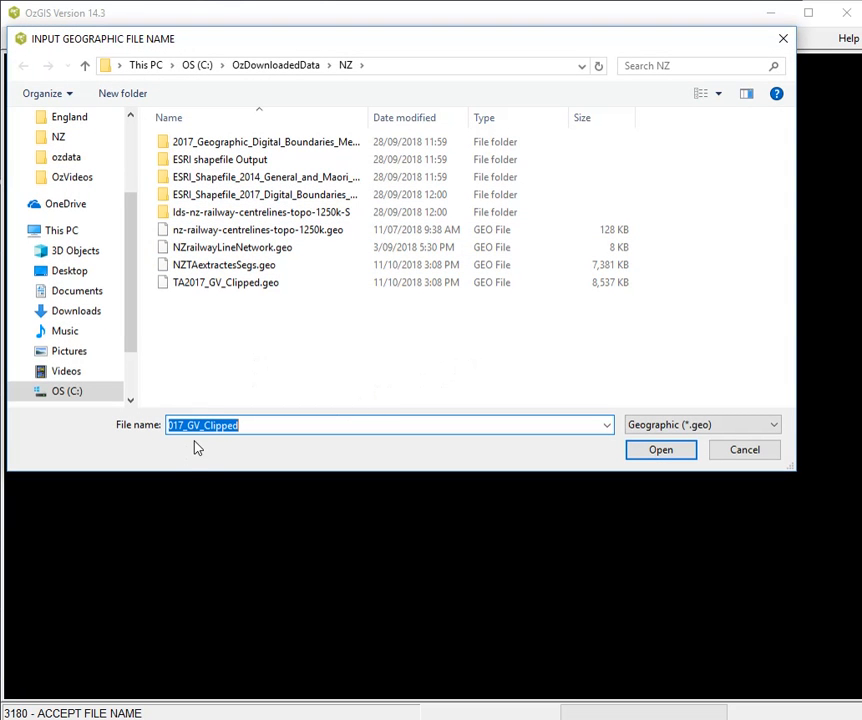
pyautogui.doubleClick(249, 266)
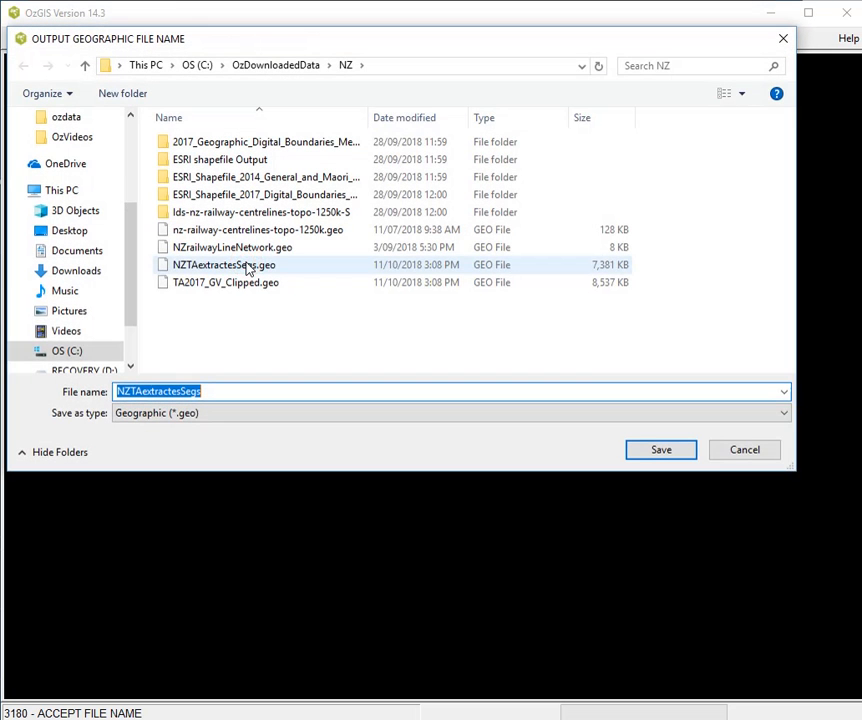
pyautogui.click(213, 391)
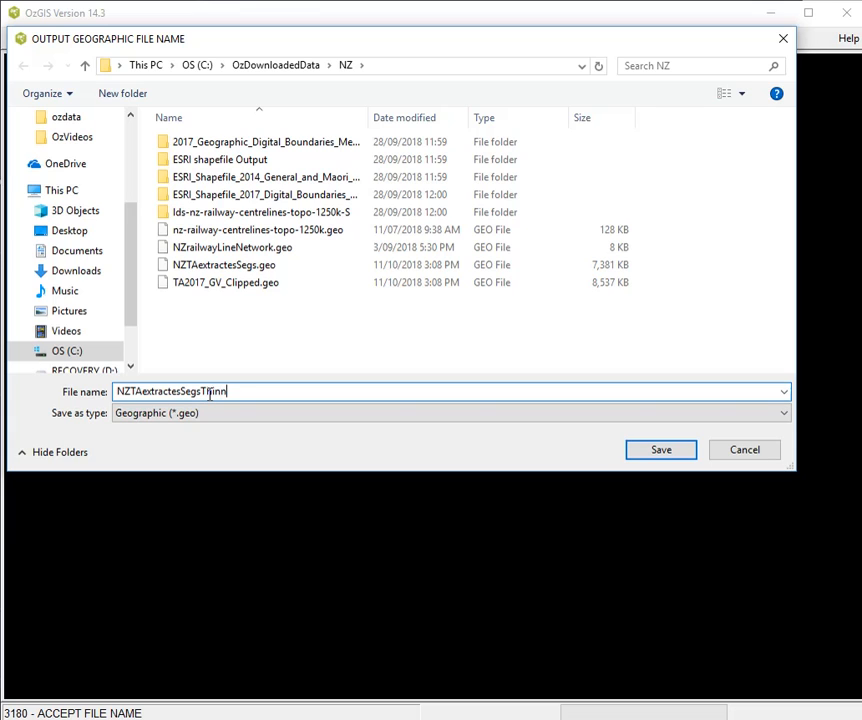
pyautogui.press('Return')
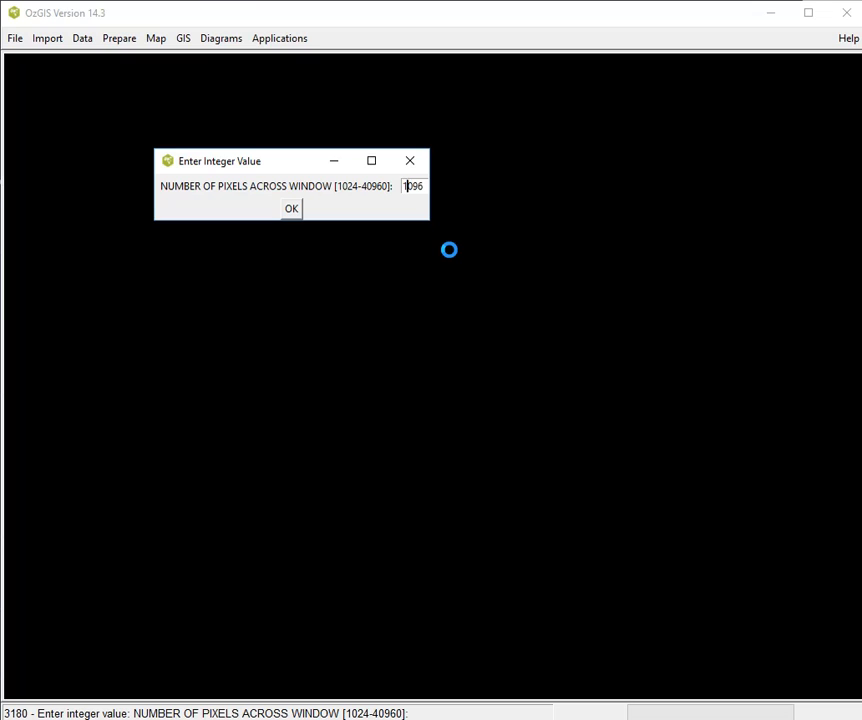
# - Complete the thinning with 1096 pixels across the window and the title NZ TA 2017 Extracted Thinned
pyautogui.press('Return')
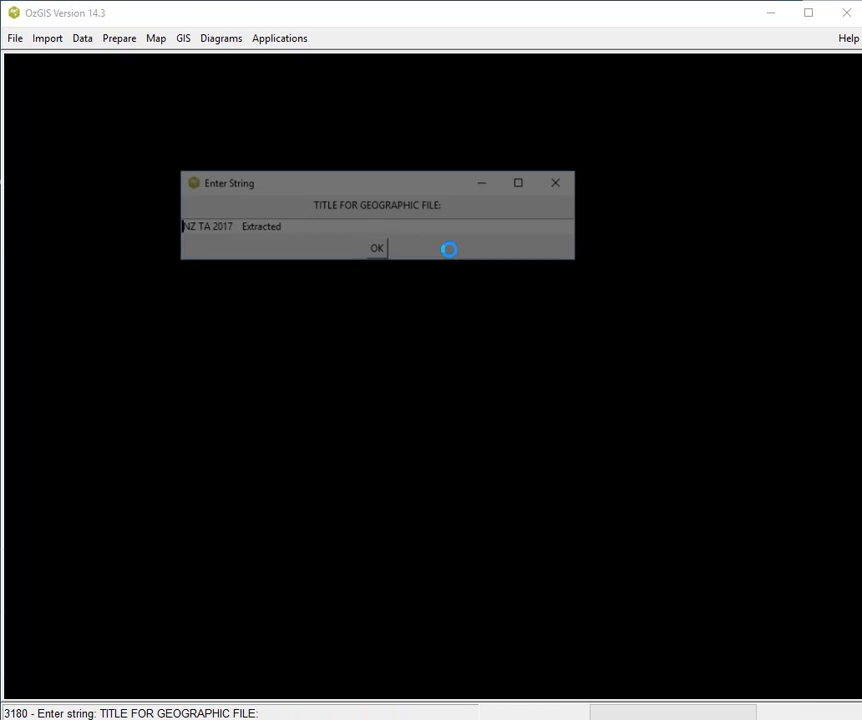
pyautogui.click(288, 226)
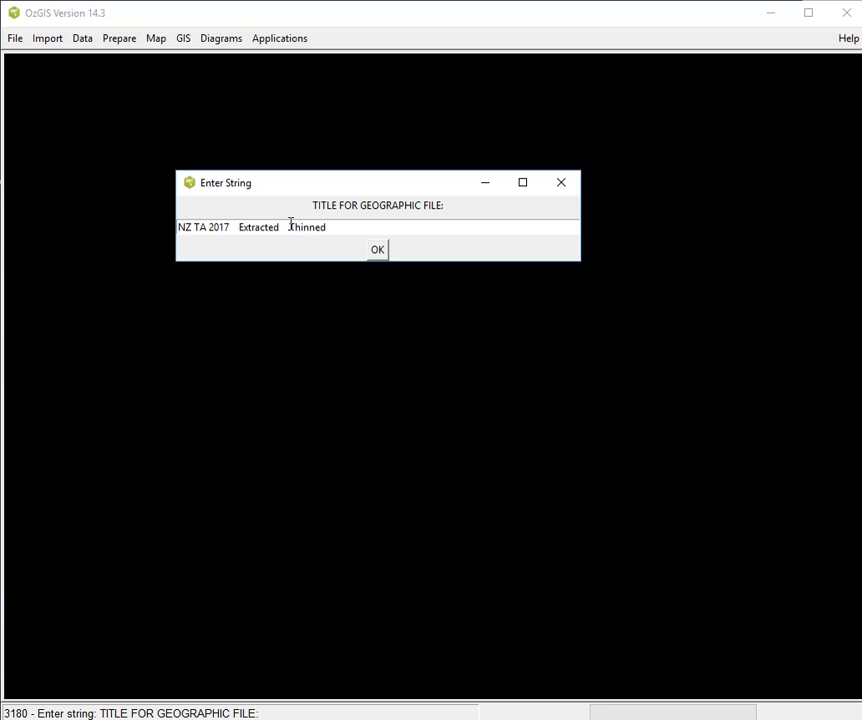
pyautogui.click(380, 252)
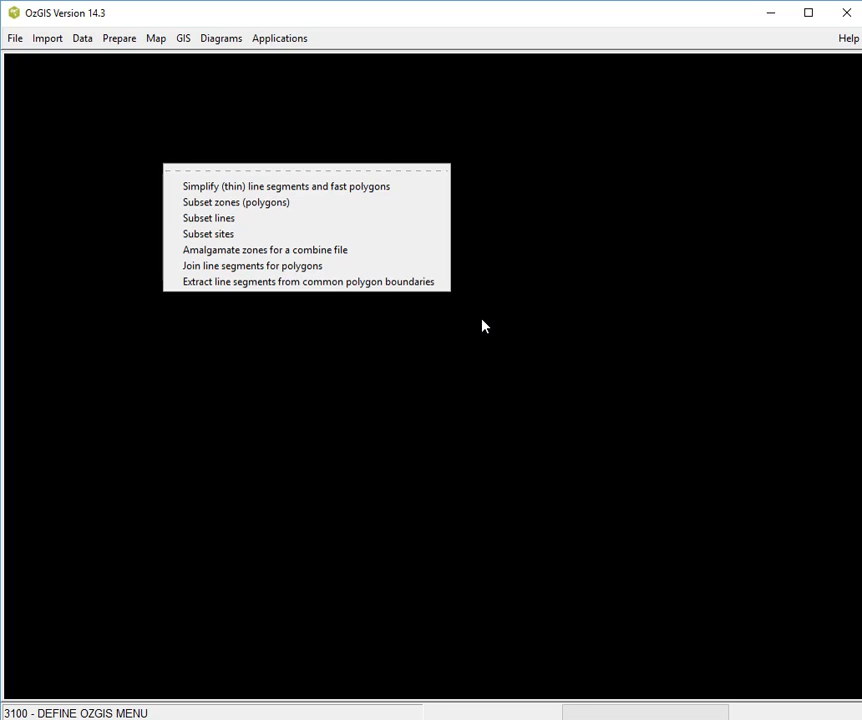
pyautogui.click(482, 326)
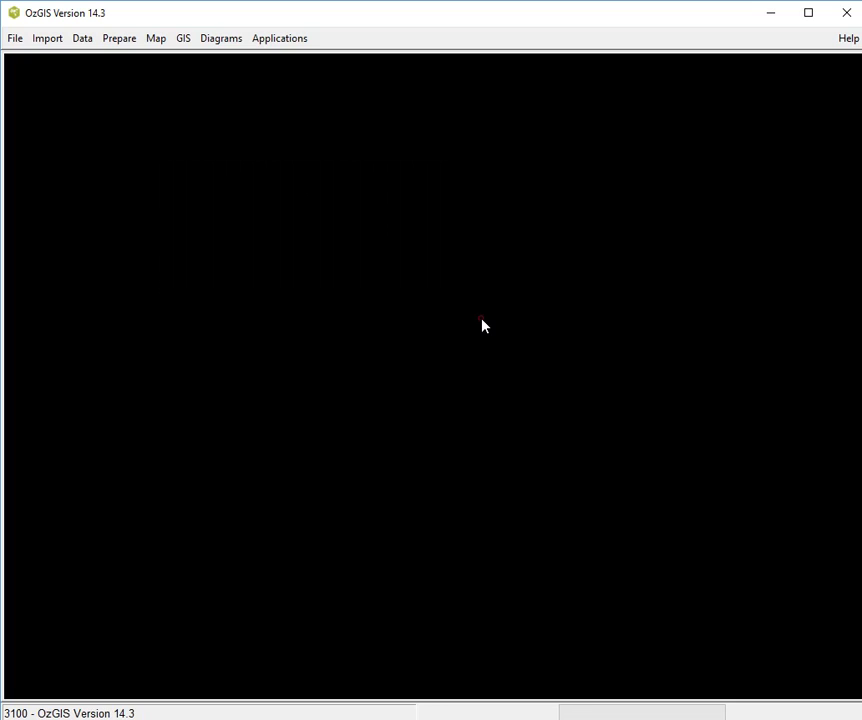
# - Display the polygons from TA2017_GV_Clipped.geo with the legend text ta and polygon boundaries drawn
pyautogui.click(185, 42)
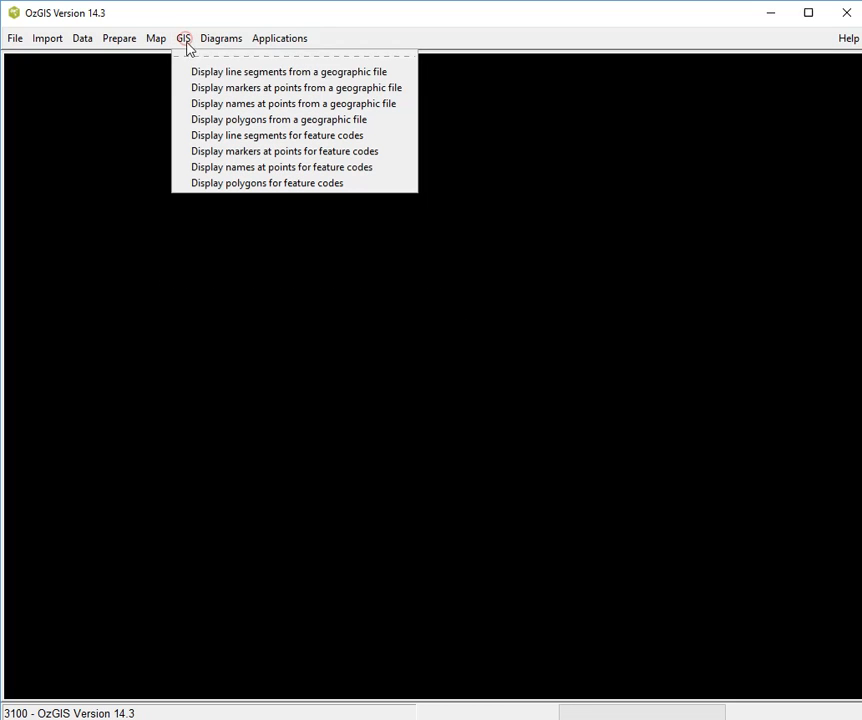
pyautogui.click(223, 121)
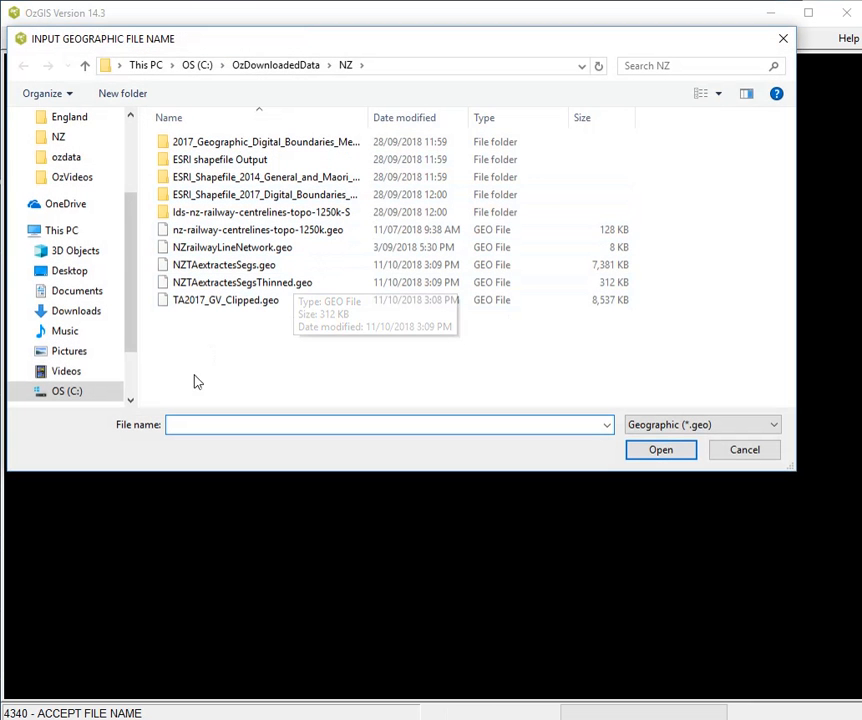
pyautogui.doubleClick(252, 305)
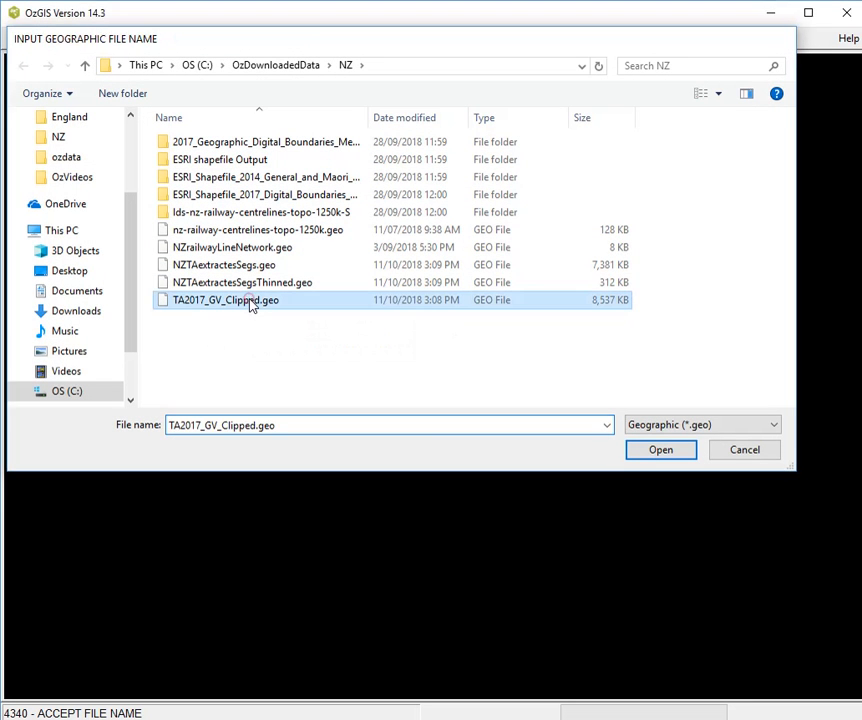
pyautogui.click(276, 253)
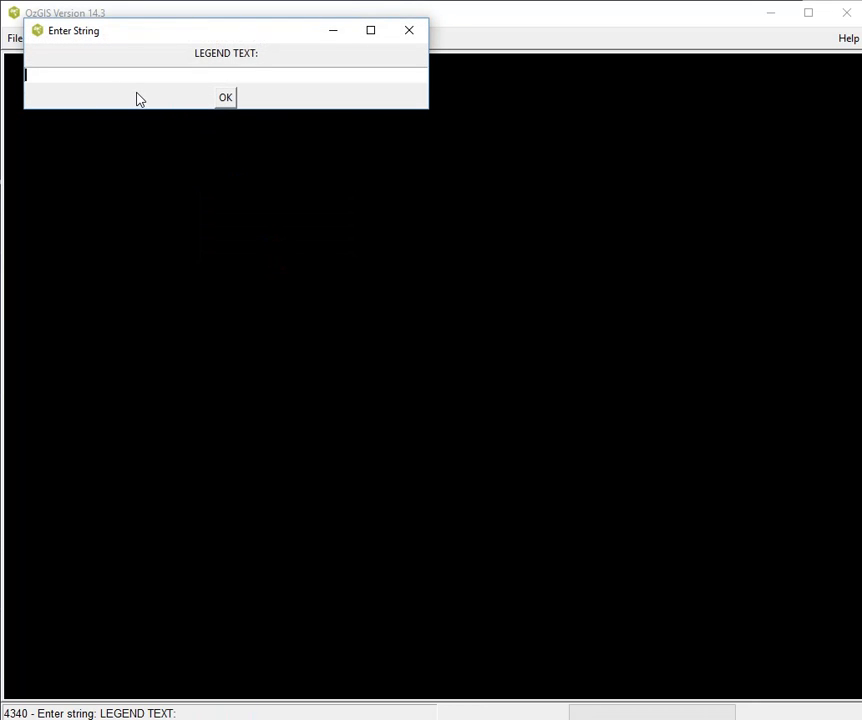
pyautogui.write('ta')
pyautogui.click(225, 98)
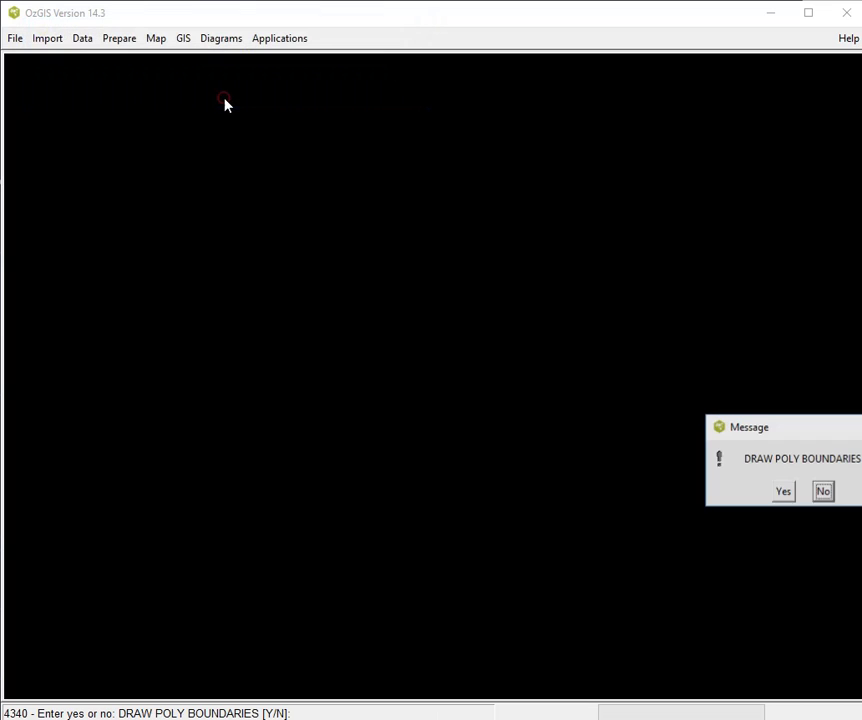
pyautogui.click(781, 490)
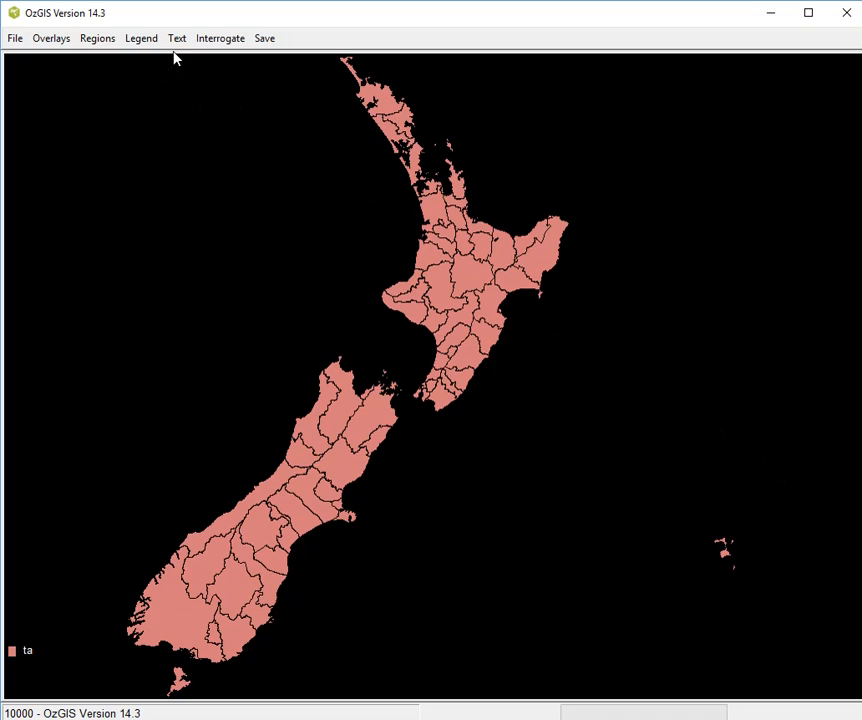
# - Overlay the line segments from NZTAextractesSegsThinned.geo using graphics line number 1 and the legend text th
pyautogui.click(57, 40)
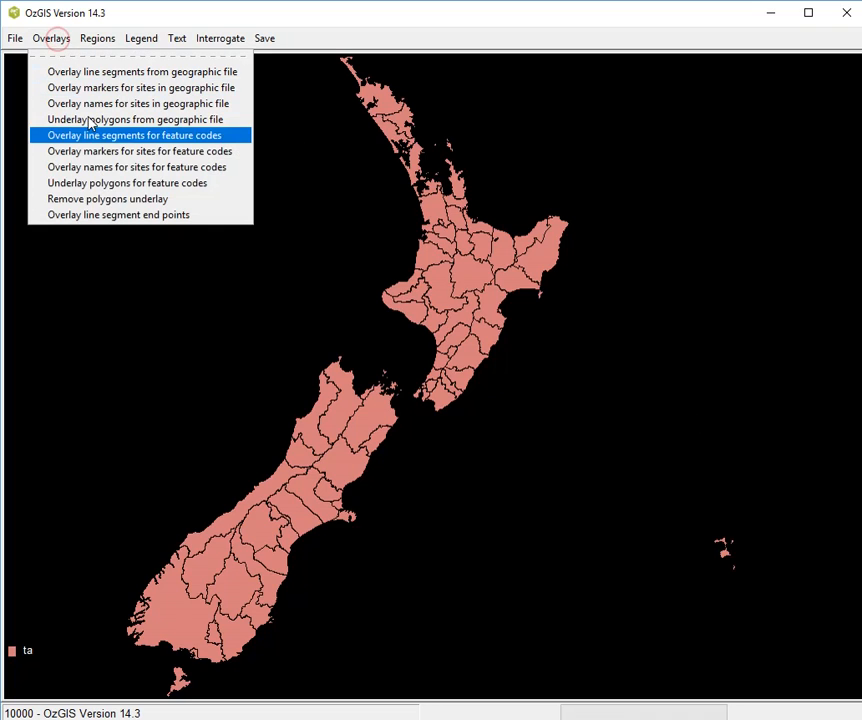
pyautogui.click(143, 76)
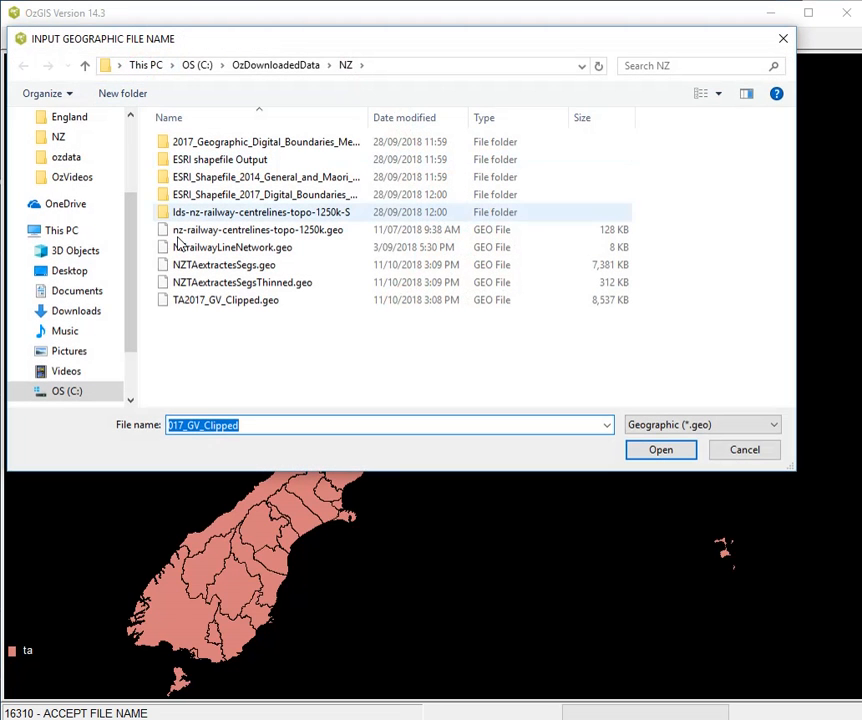
pyautogui.doubleClick(303, 286)
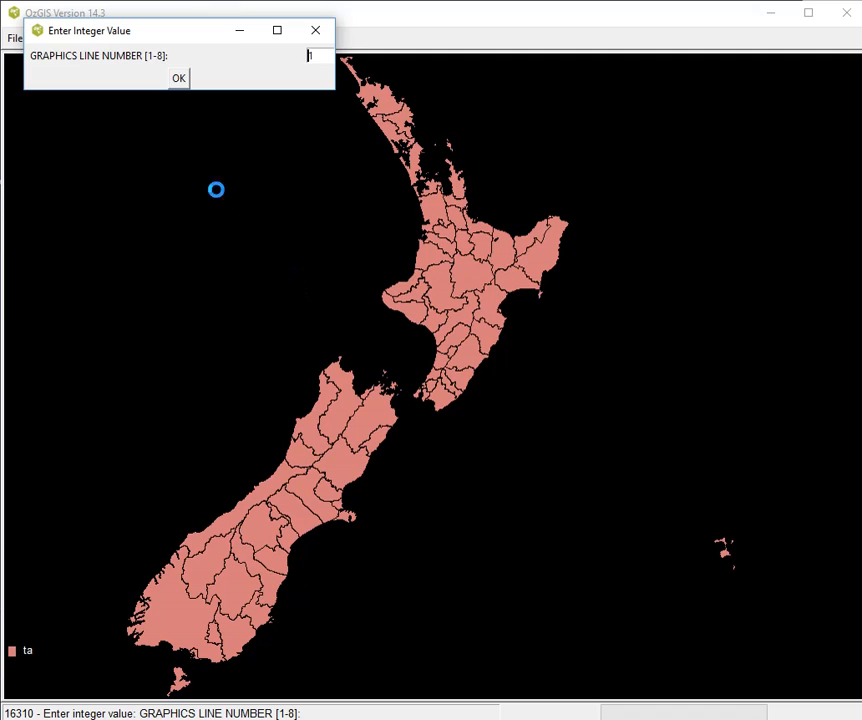
pyautogui.click(179, 79)
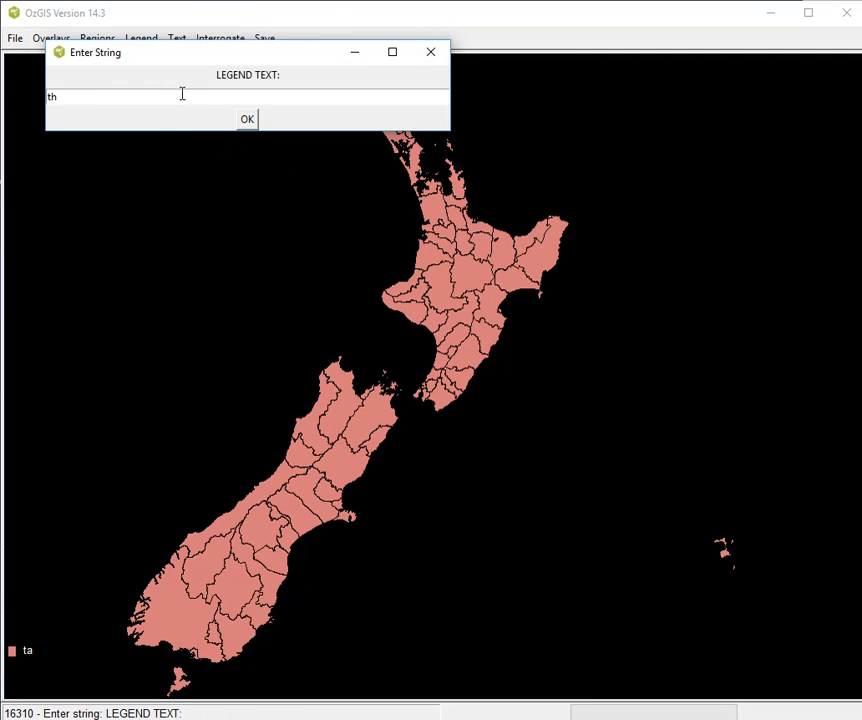
pyautogui.write('th')
pyautogui.click(246, 119)
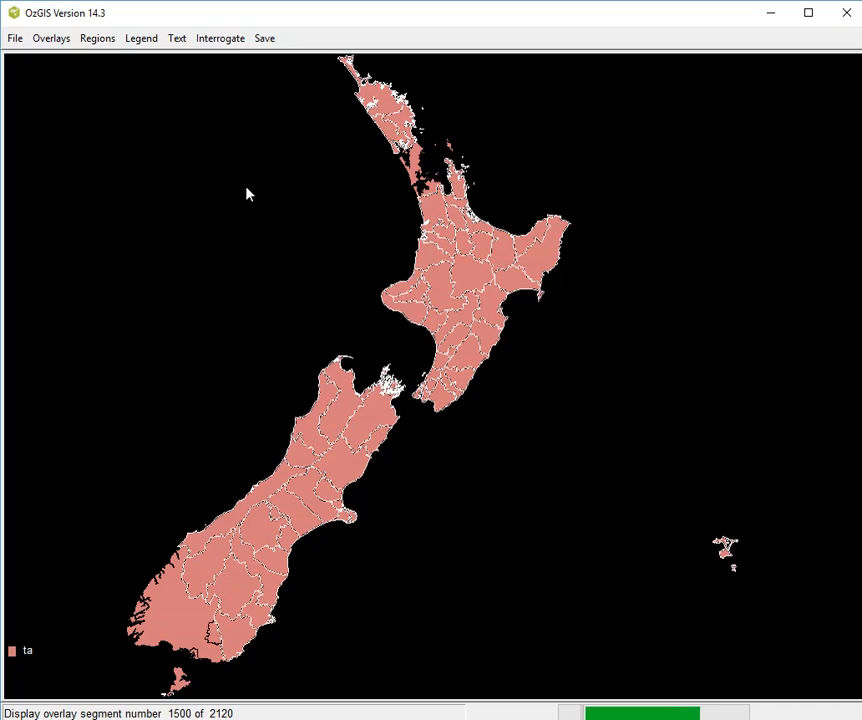
# - Restrict the map window to the fragmented coastline at the South Island's northeastern tip to inspect the thinned segments
pyautogui.click(103, 43)
pyautogui.click(153, 75)
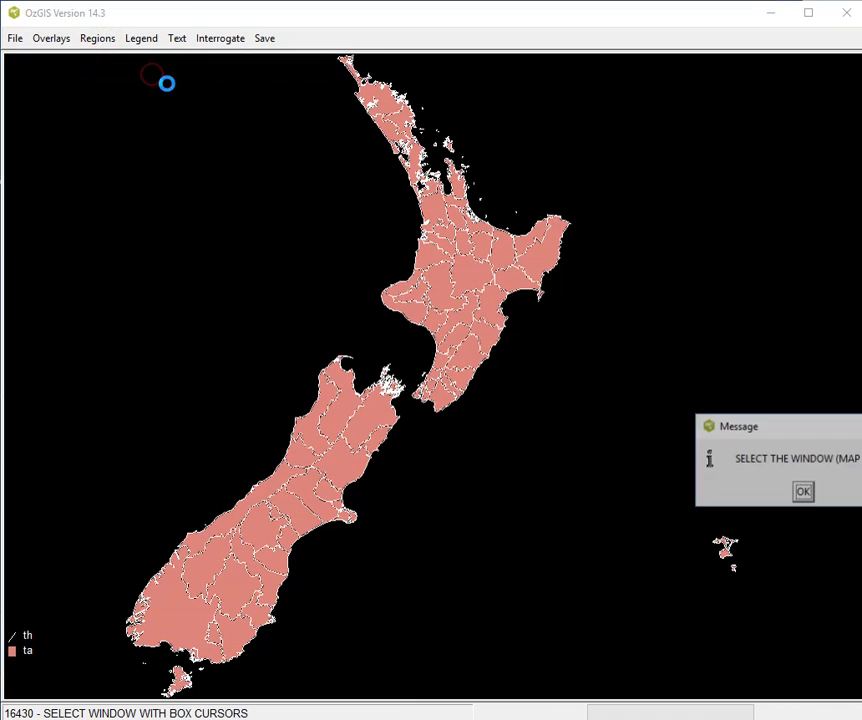
pyautogui.click(803, 492)
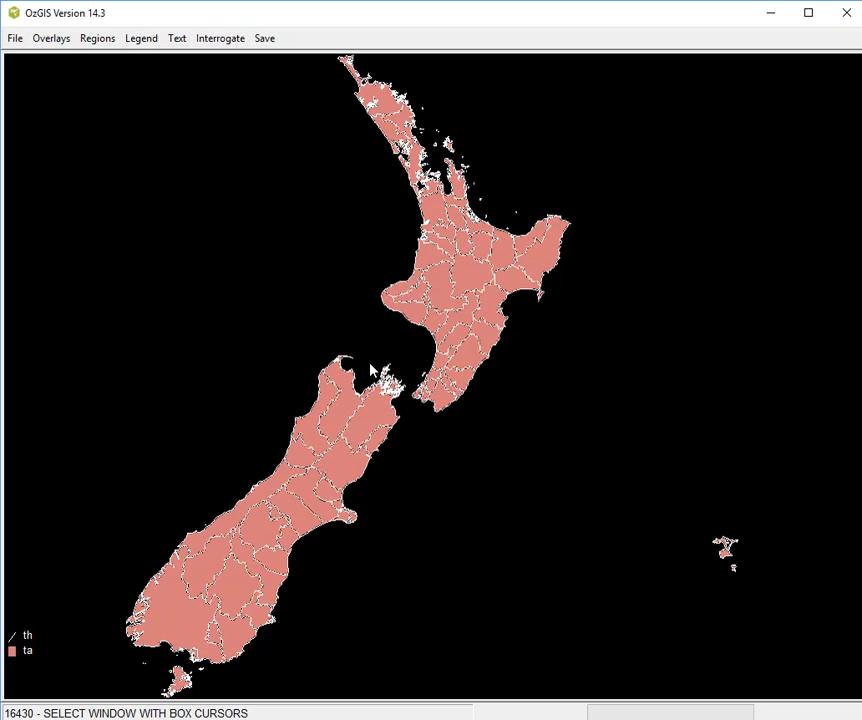
pyautogui.moveTo(371, 370); pyautogui.dragTo(404, 400)
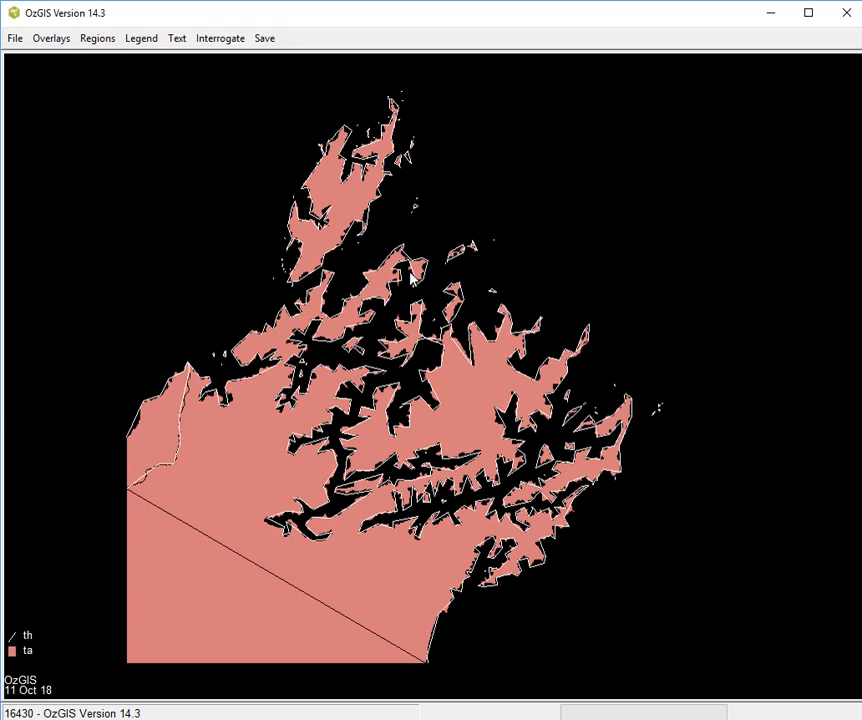
# - Start building zones from line segments into a new geographic file, using NZTAextractesSegsThinned.geo from the NZ folder as input
pyautogui.click(17, 38)
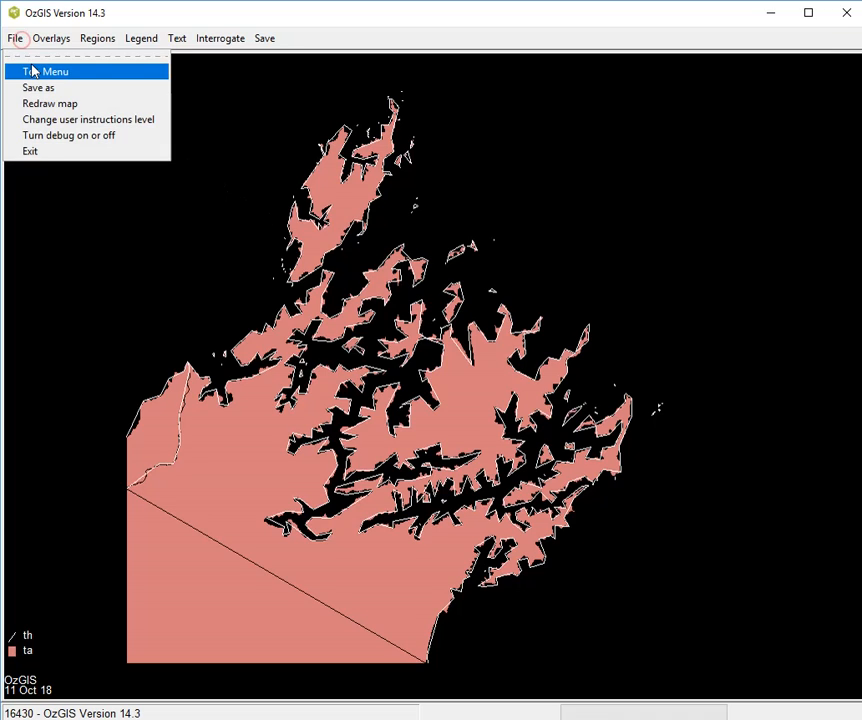
pyautogui.click(33, 72)
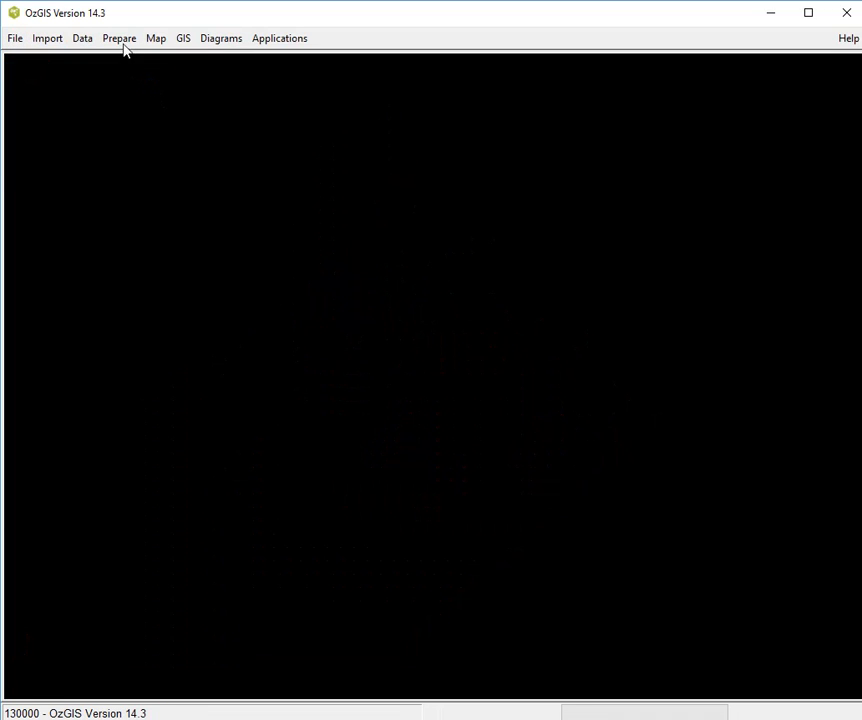
pyautogui.click(120, 42)
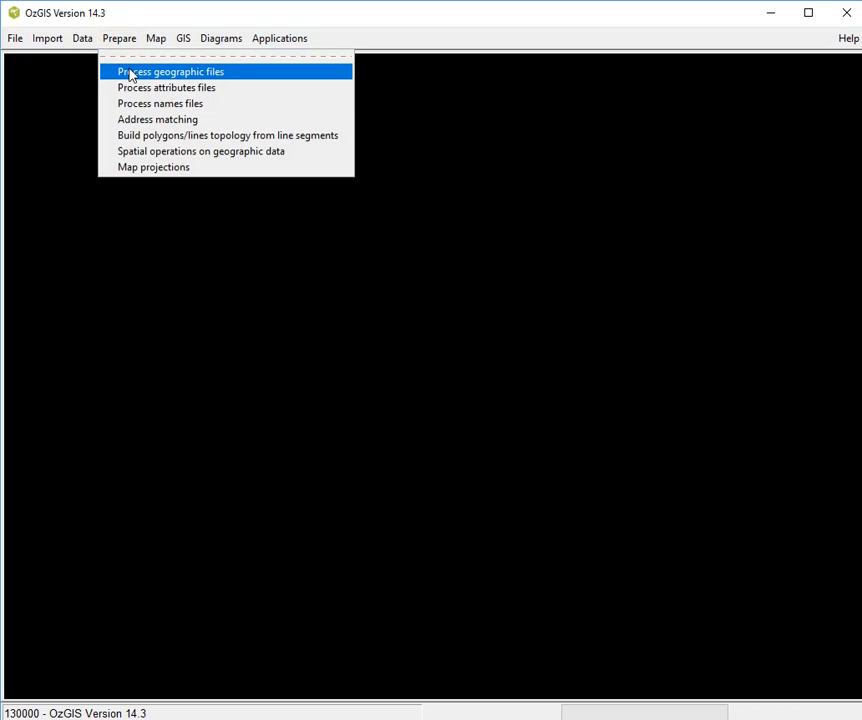
pyautogui.click(178, 143)
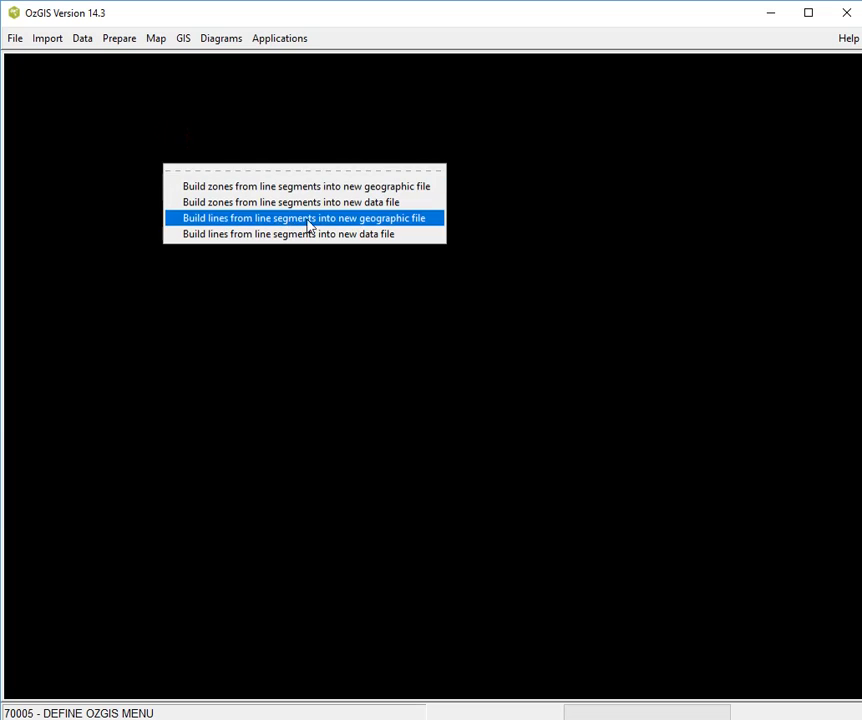
pyautogui.click(329, 188)
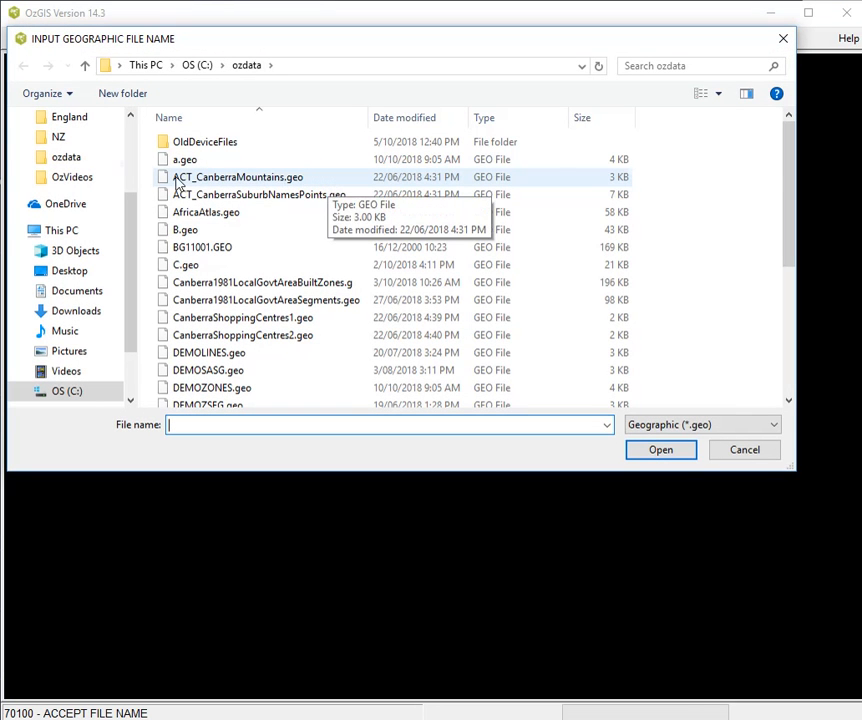
pyautogui.click(46, 141)
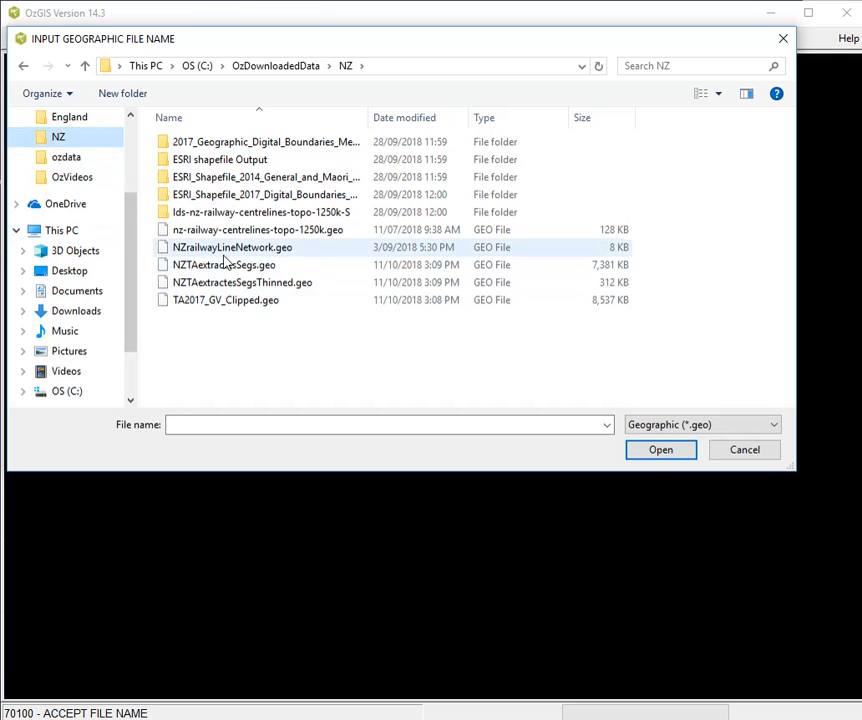
pyautogui.doubleClick(254, 289)
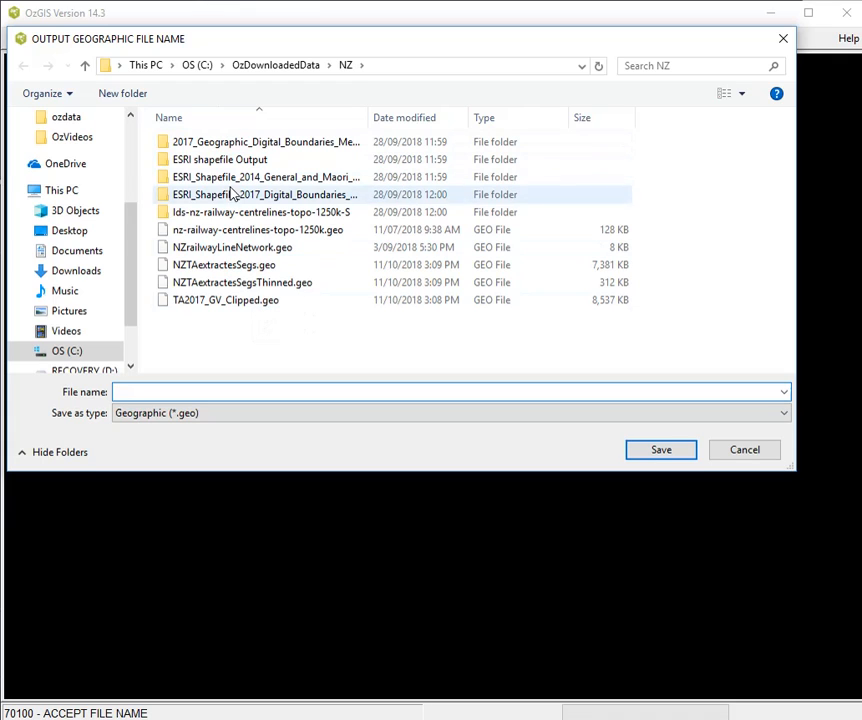
# - Name the output geographic file NZTAextractesSegsThinnedBuilt
pyautogui.click(254, 289)
pyautogui.click(268, 393)
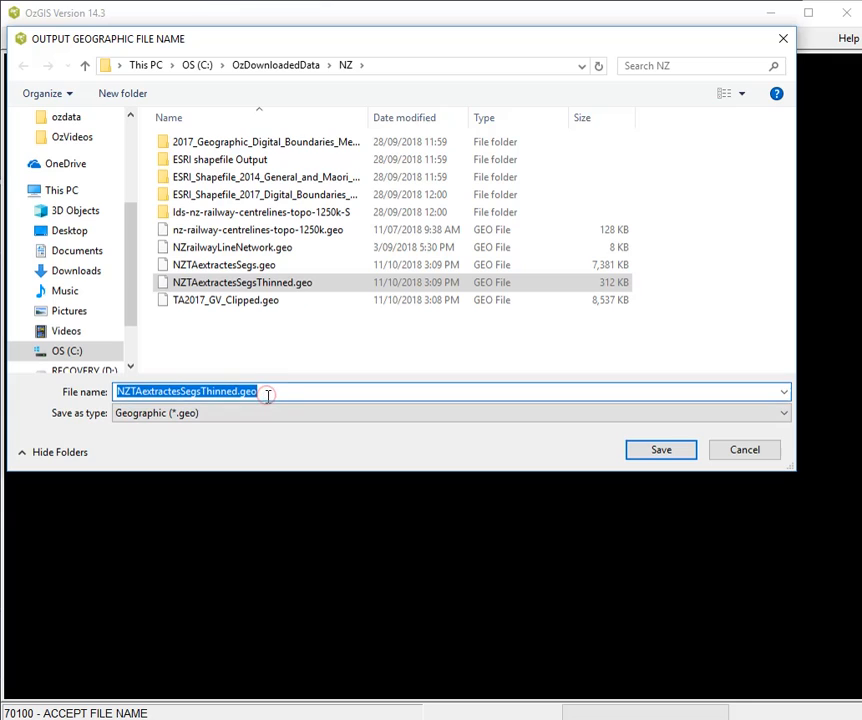
pyautogui.click(267, 394)
pyautogui.press('BackSpace')
pyautogui.press('BackSpace')
pyautogui.press('BackSpace')
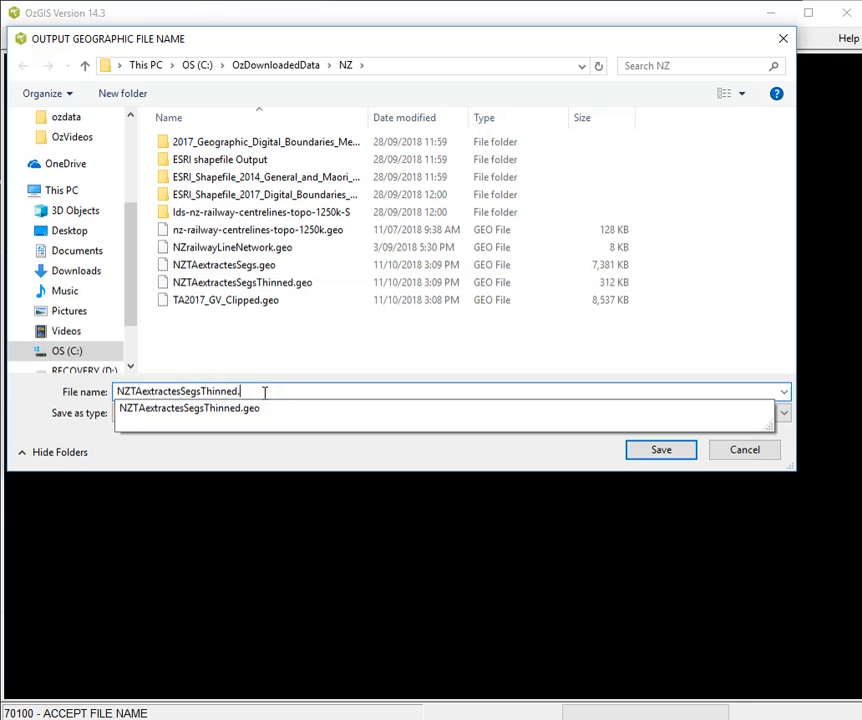
pyautogui.write('B')
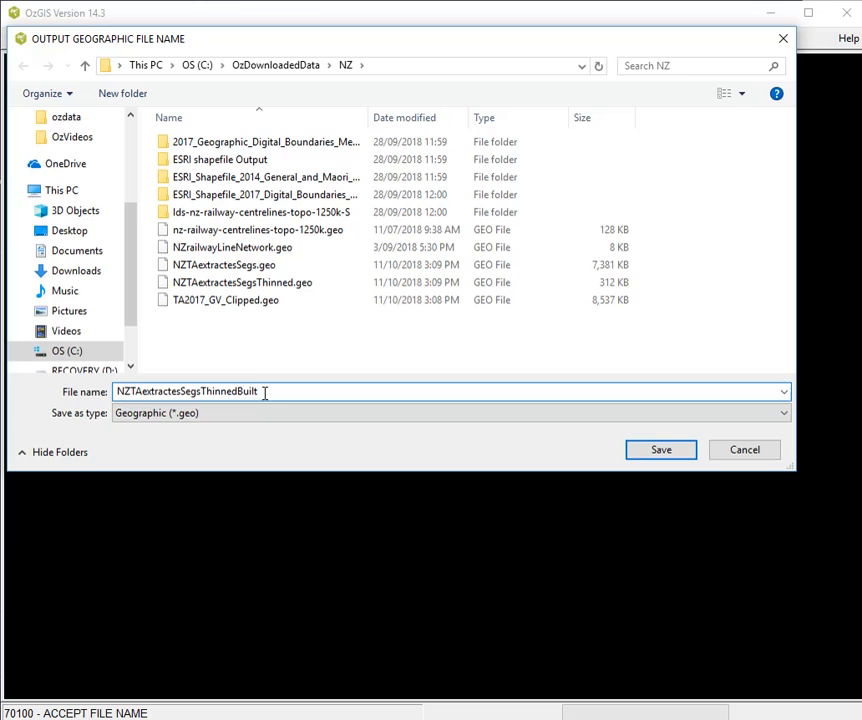
pyautogui.write('uilt')
pyautogui.press('Return')
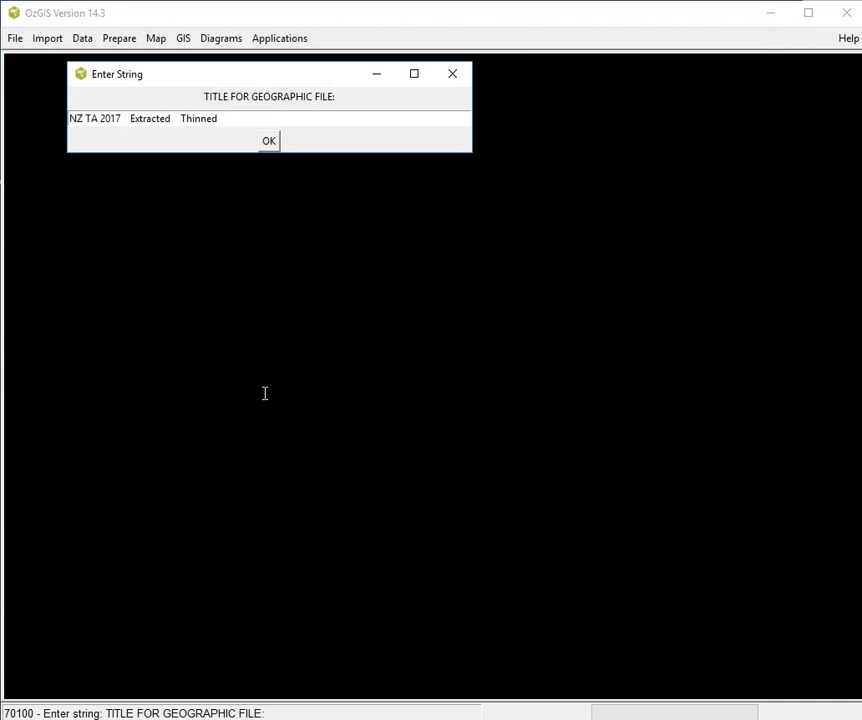
# - Confirm the geographic file title and complete the zone build with a maximum of 1000 line segments per polygon
pyautogui.click(241, 122)
pyautogui.press('Return')
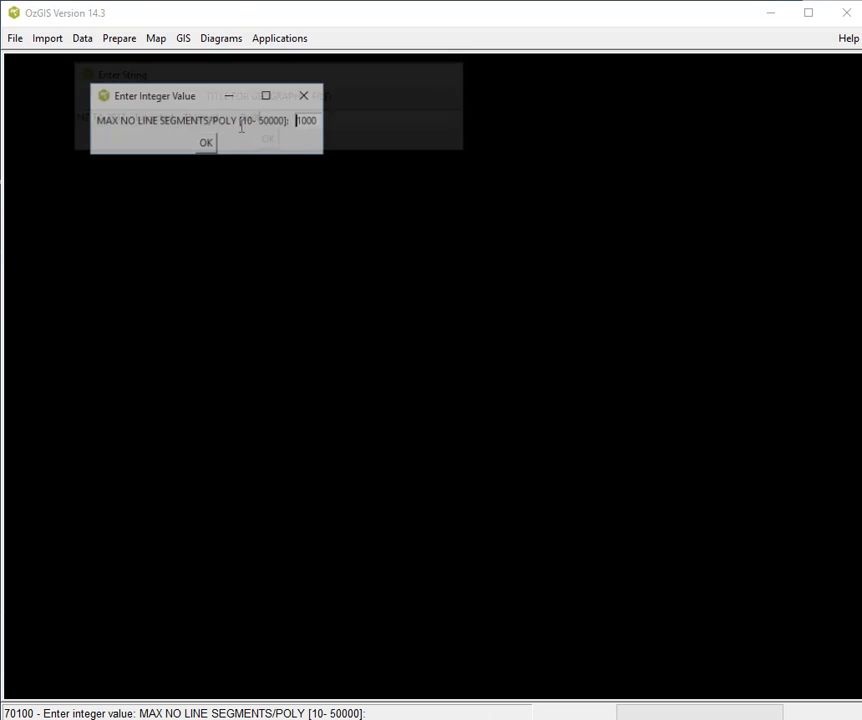
pyautogui.click(215, 147)
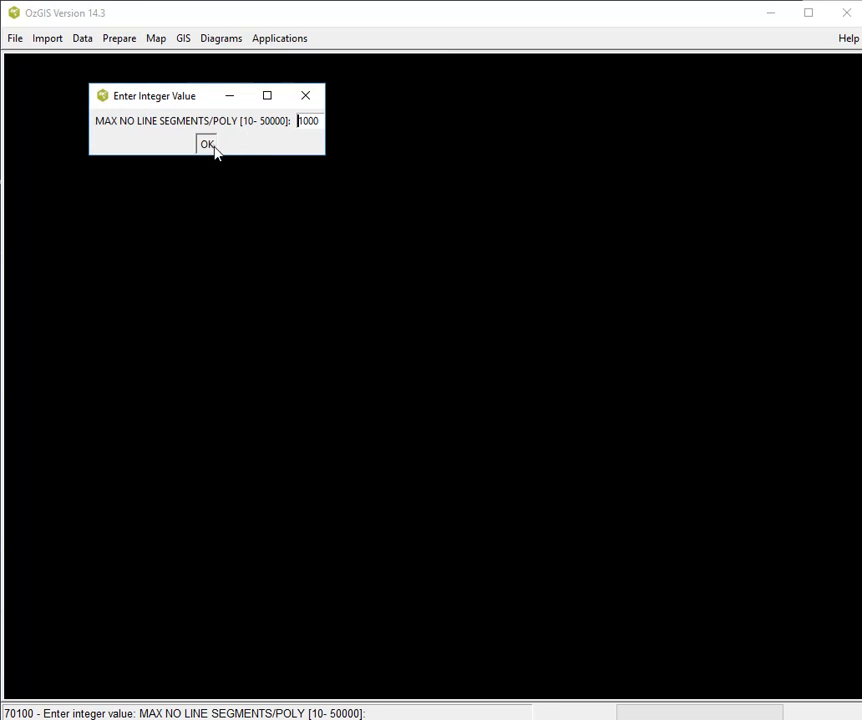
pyautogui.click(227, 168)
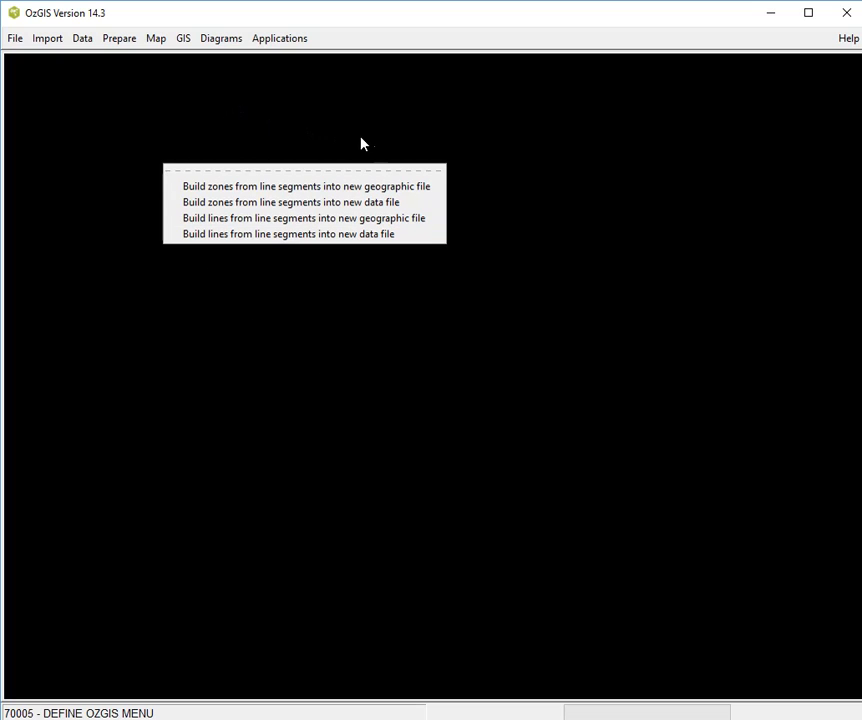
pyautogui.click(106, 118)
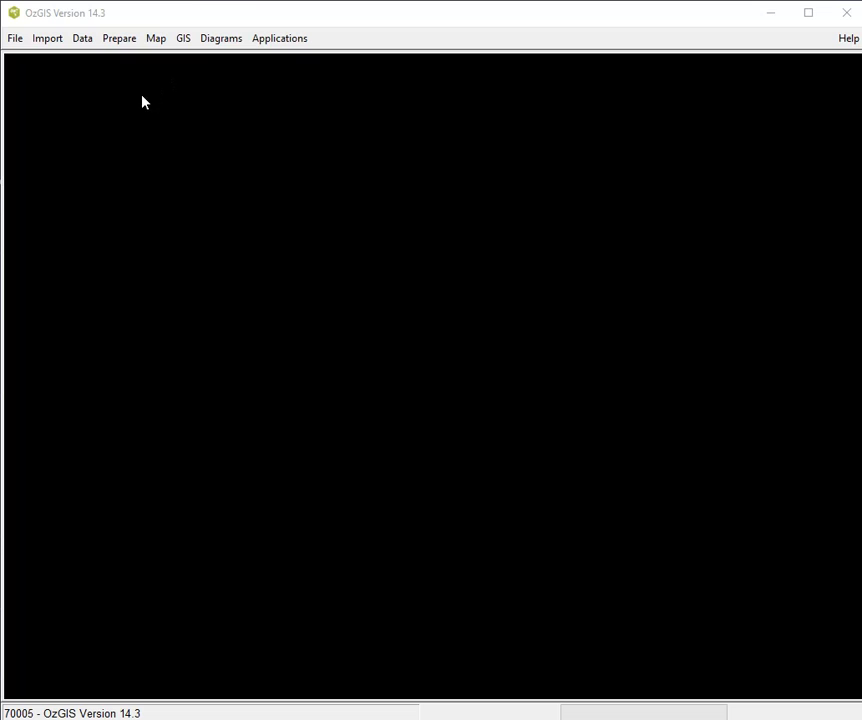
# - Map the zones using attribute file NZterritoryAuthority2013Census.att and geographic file NZTAextractesSegsThinnedBuilt.geo
pyautogui.click(160, 42)
pyautogui.click(188, 72)
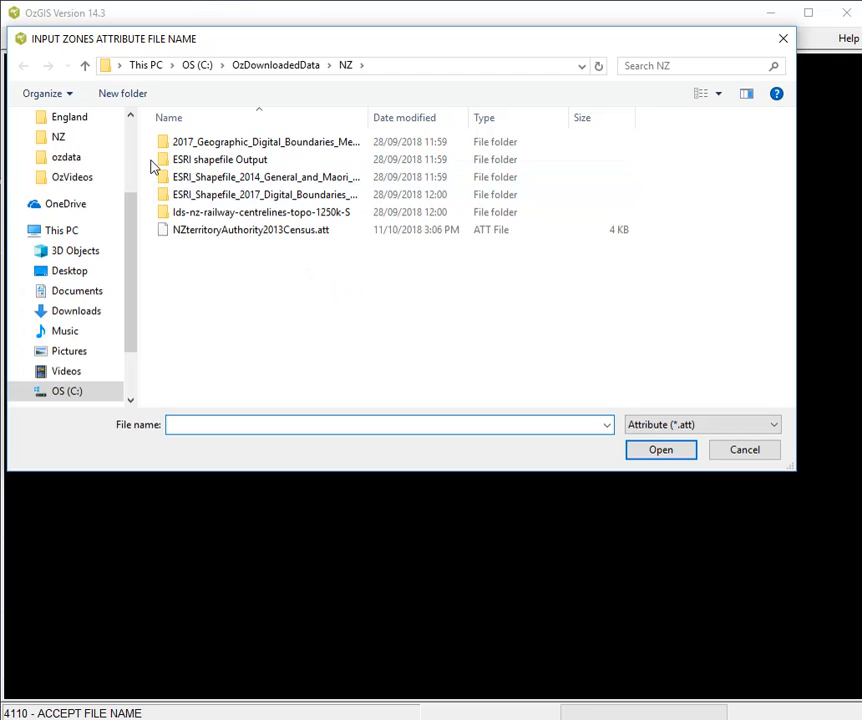
pyautogui.click(59, 139)
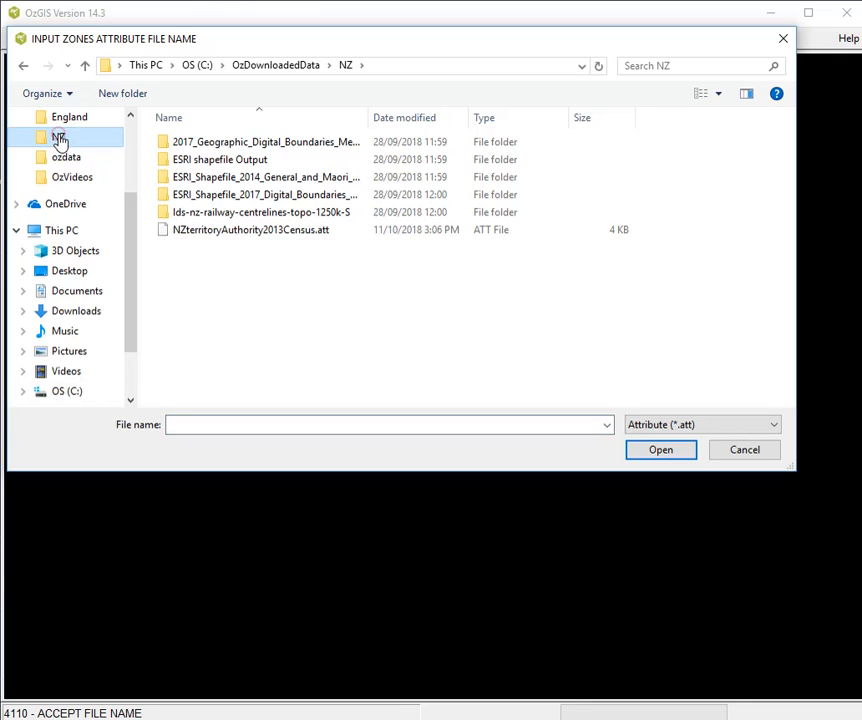
pyautogui.doubleClick(304, 236)
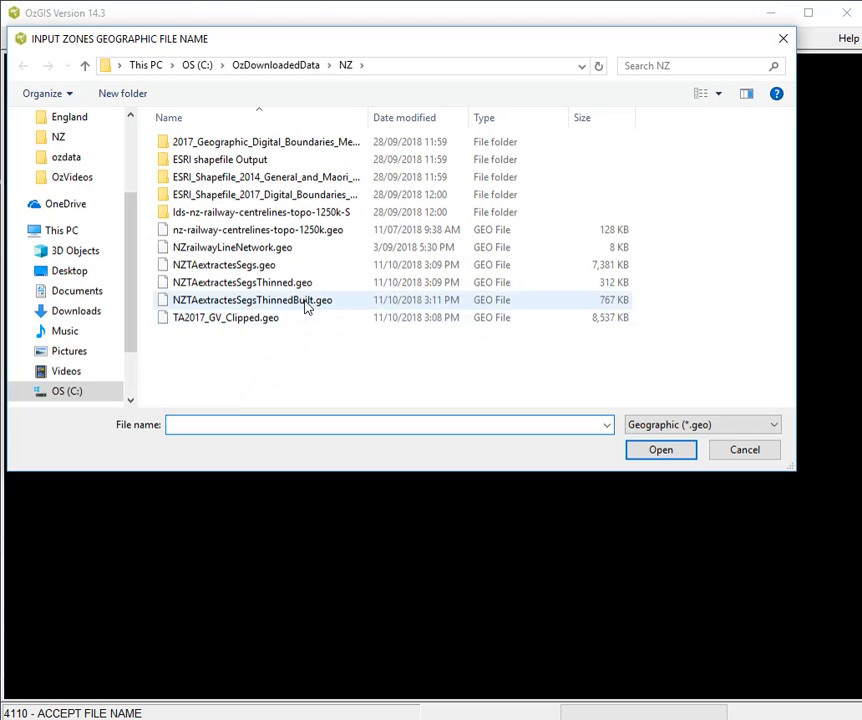
pyautogui.click(306, 302)
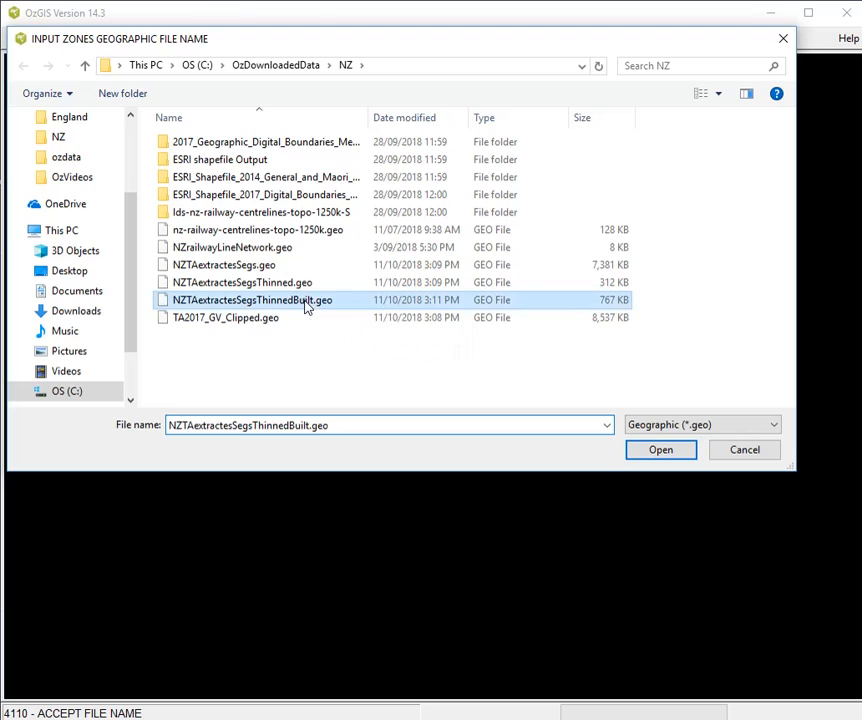
pyautogui.doubleClick(306, 303)
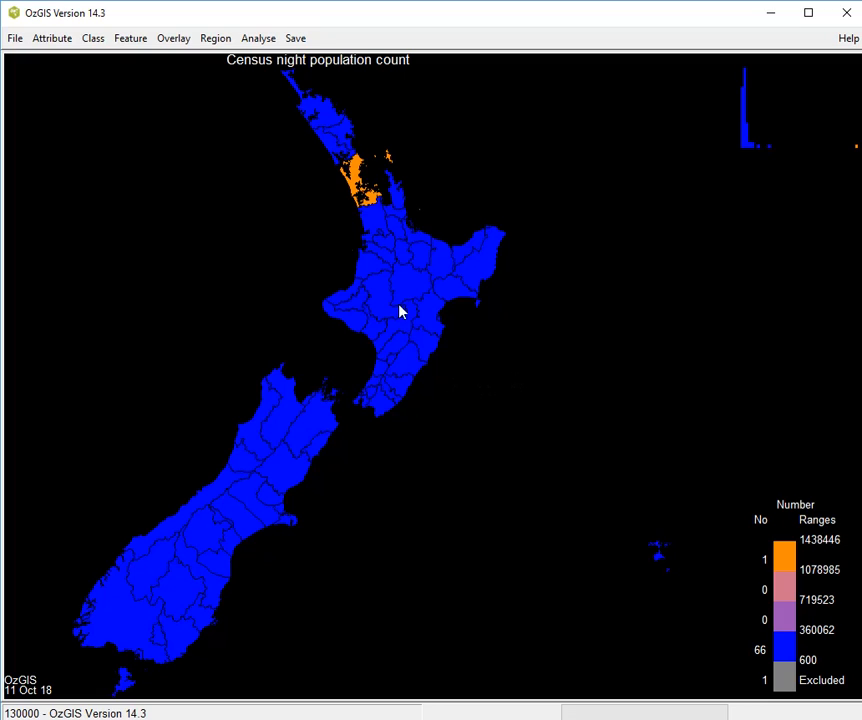
# - Restrict the census map window to the area around the Auckland zone to inspect its built polygons
pyautogui.click(210, 40)
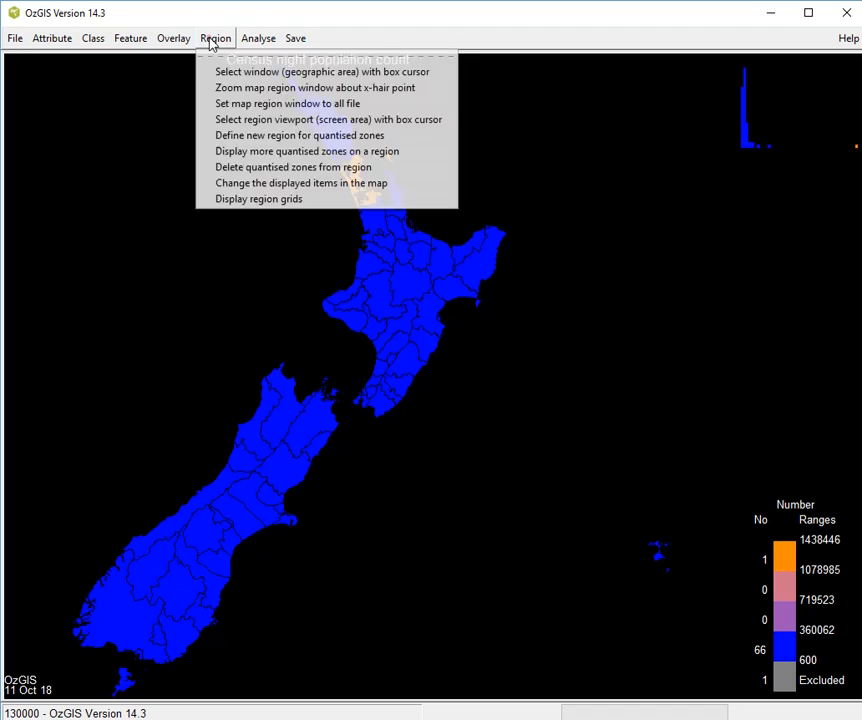
pyautogui.click(232, 73)
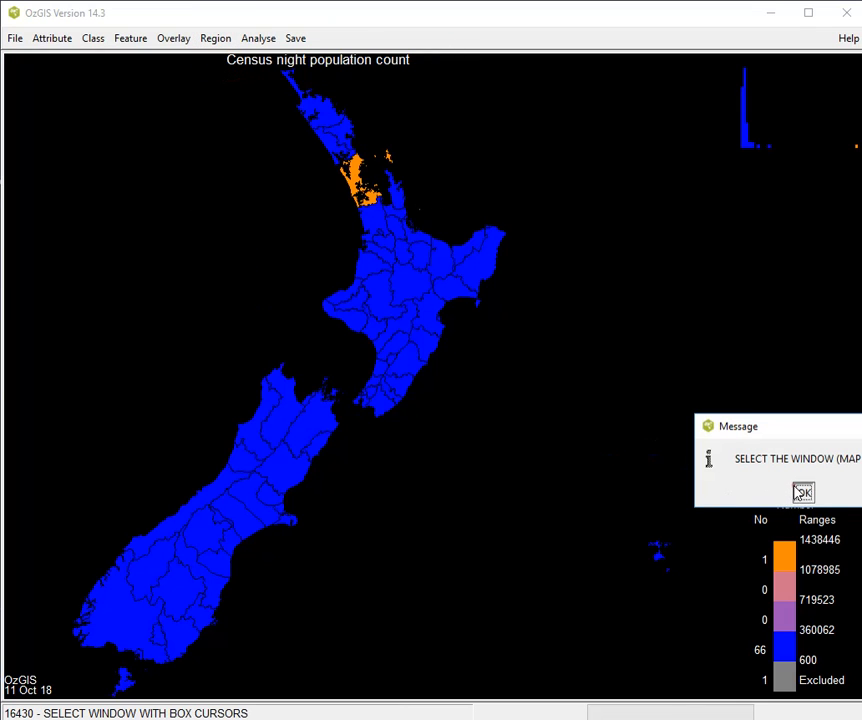
pyautogui.click(801, 492)
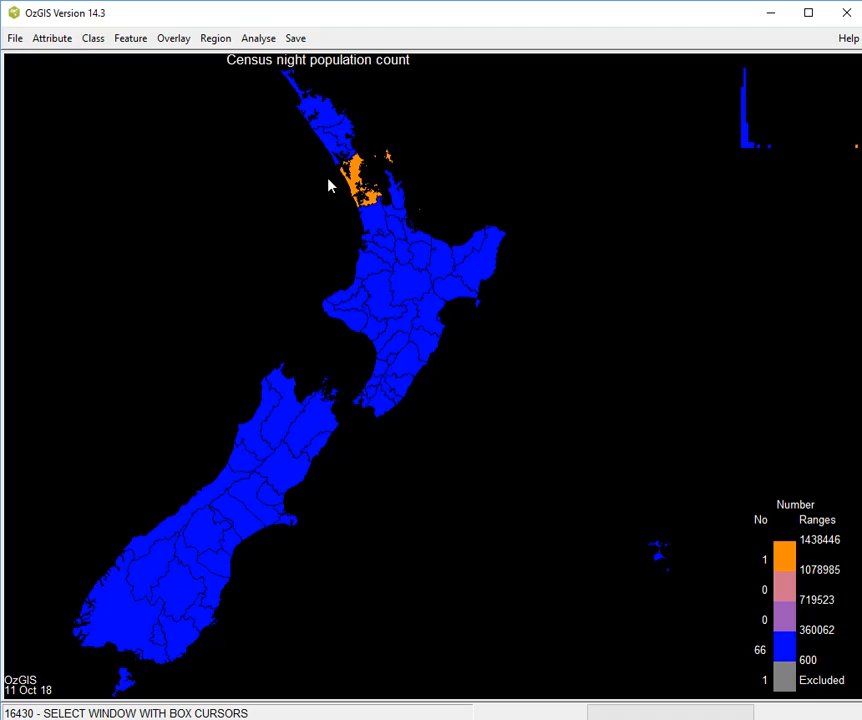
pyautogui.moveTo(329, 175); pyautogui.dragTo(396, 222)
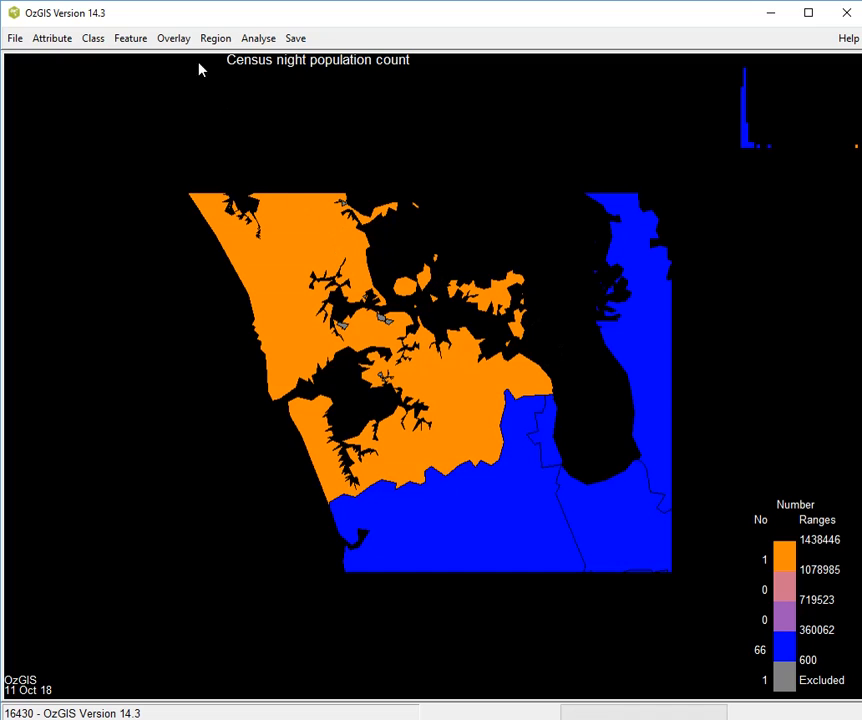
# - Overlay the site names from NZTAextractesSegsThinnedBuilt.geo with the legend text fdg
pyautogui.click(176, 44)
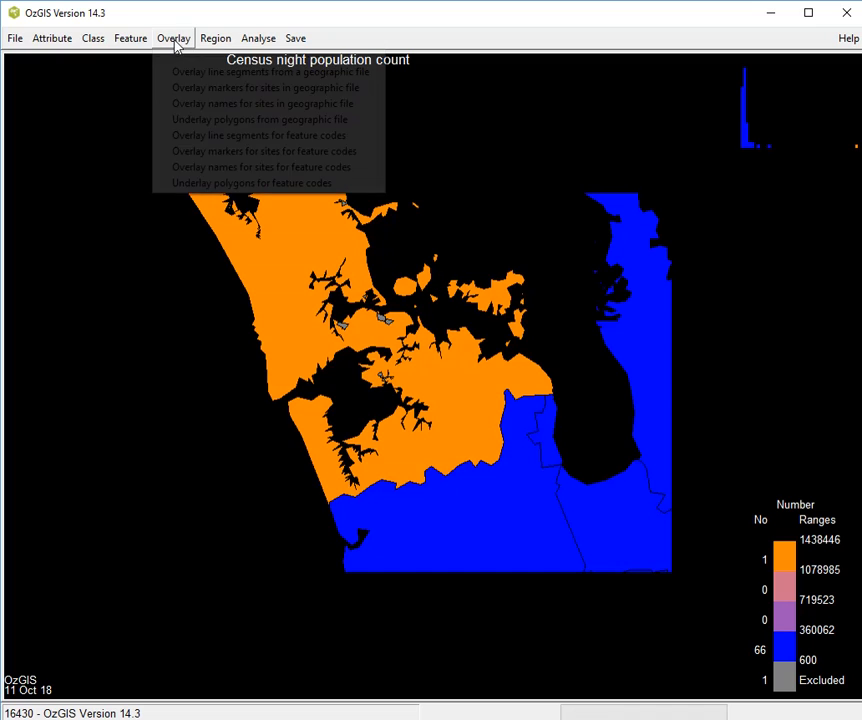
pyautogui.click(196, 106)
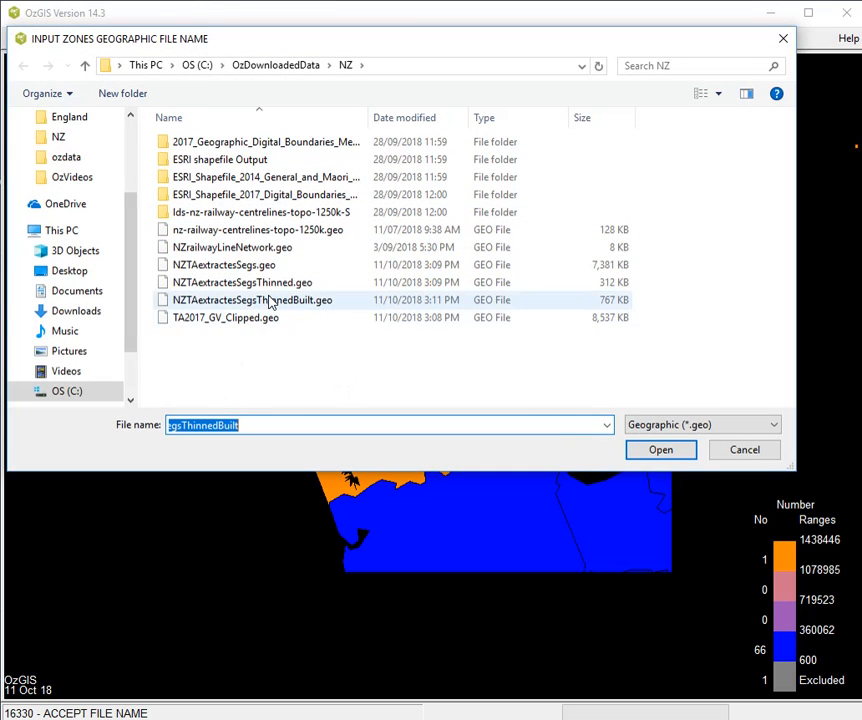
pyautogui.click(645, 453)
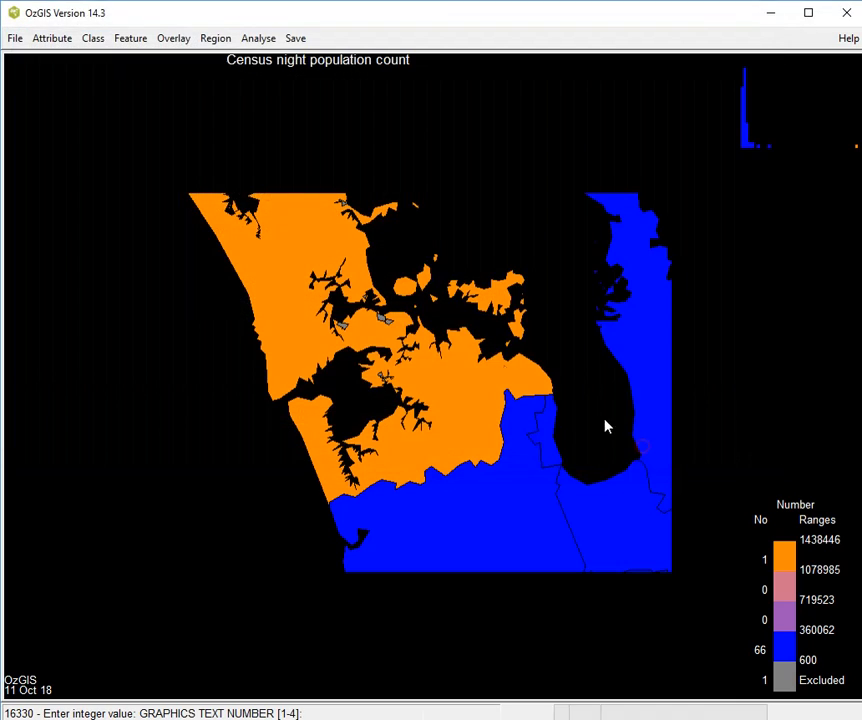
pyautogui.click(224, 187)
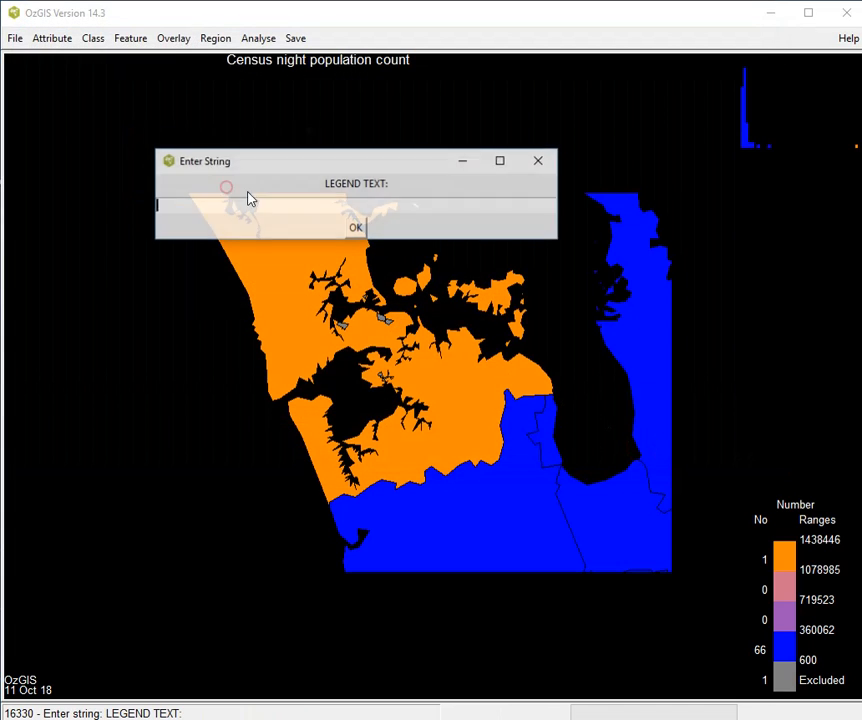
pyautogui.write('Roa')
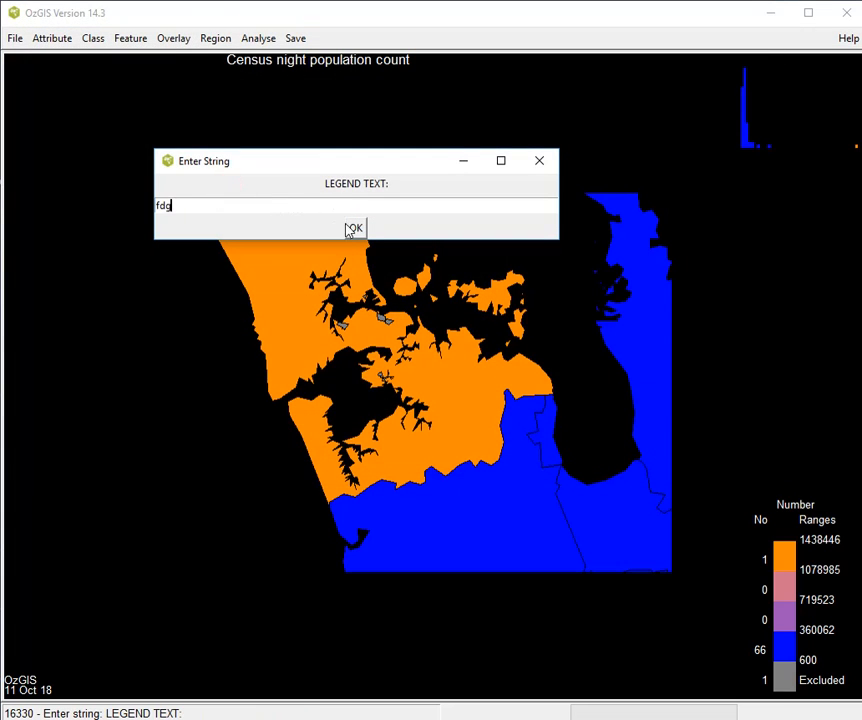
pyautogui.click(355, 228)
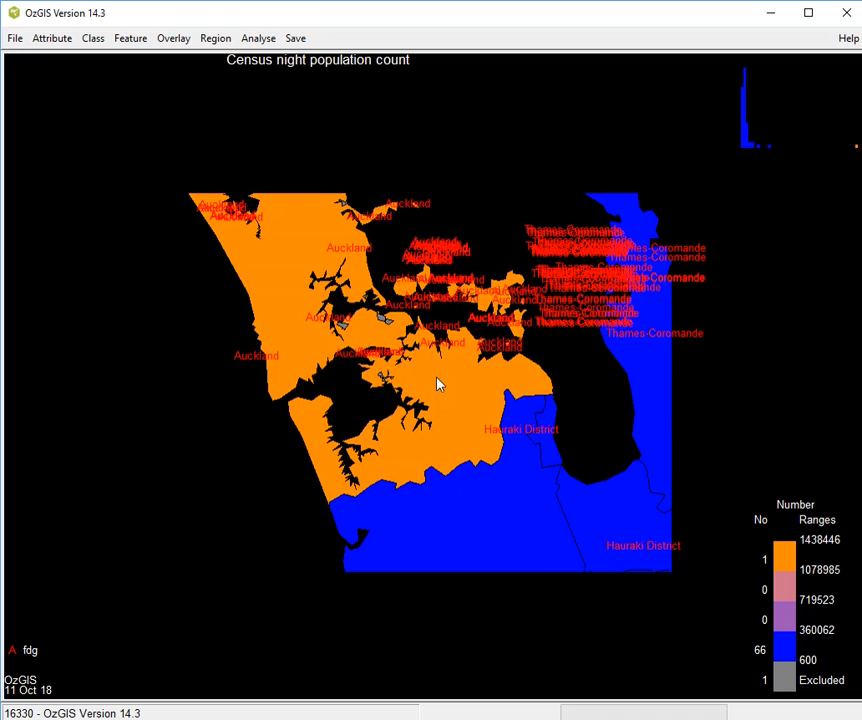
# - Set the map region window to the whole file and remove the names overlay
pyautogui.click(212, 37)
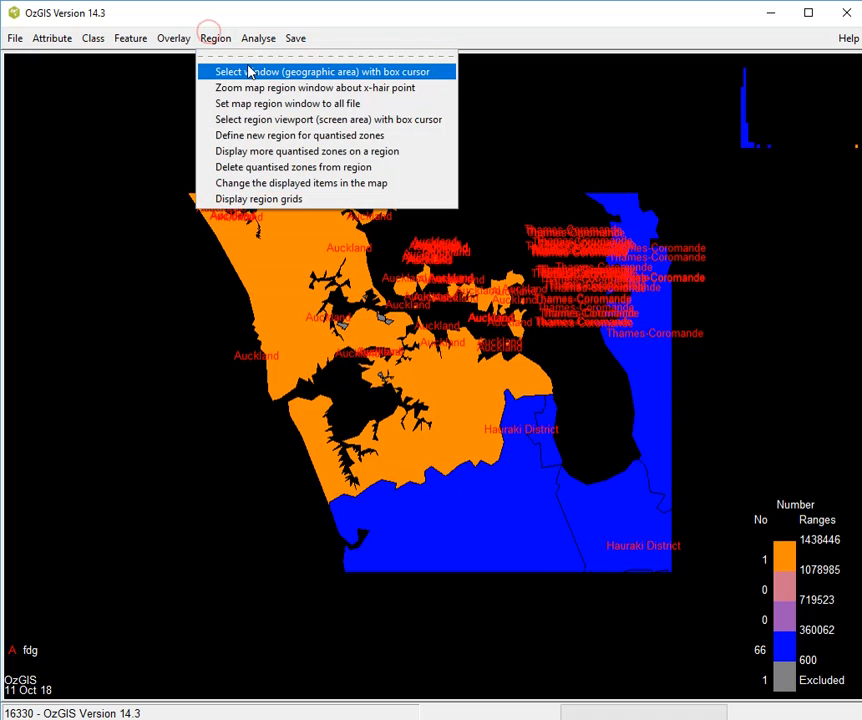
pyautogui.click(246, 104)
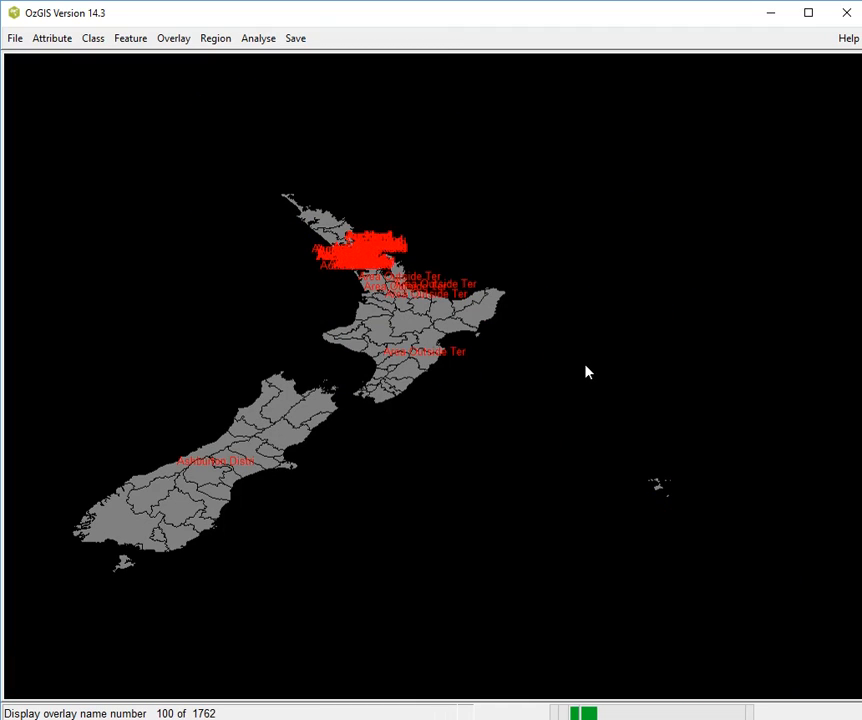
pyautogui.click(177, 42)
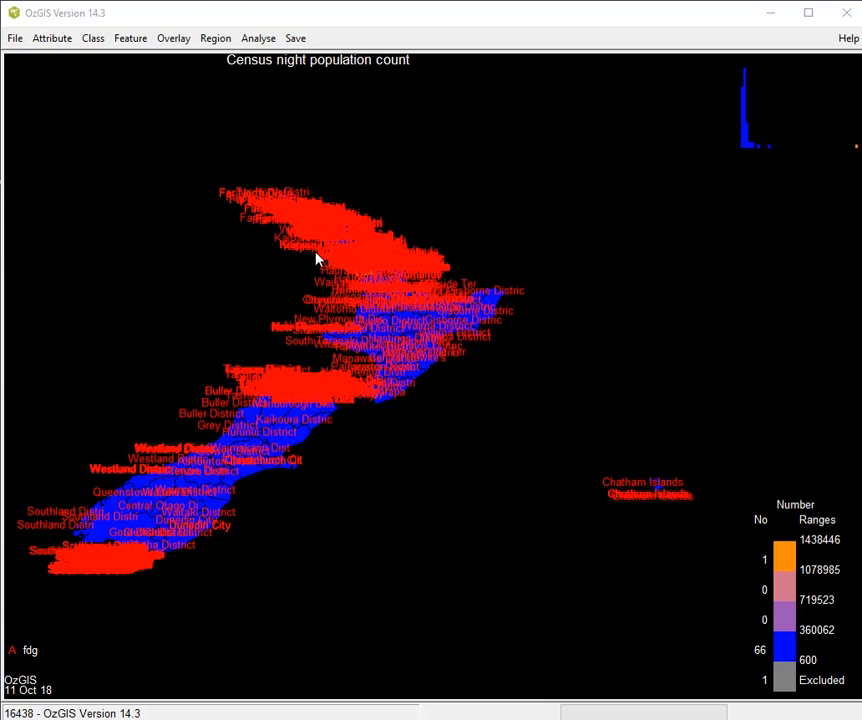
pyautogui.click(175, 38)
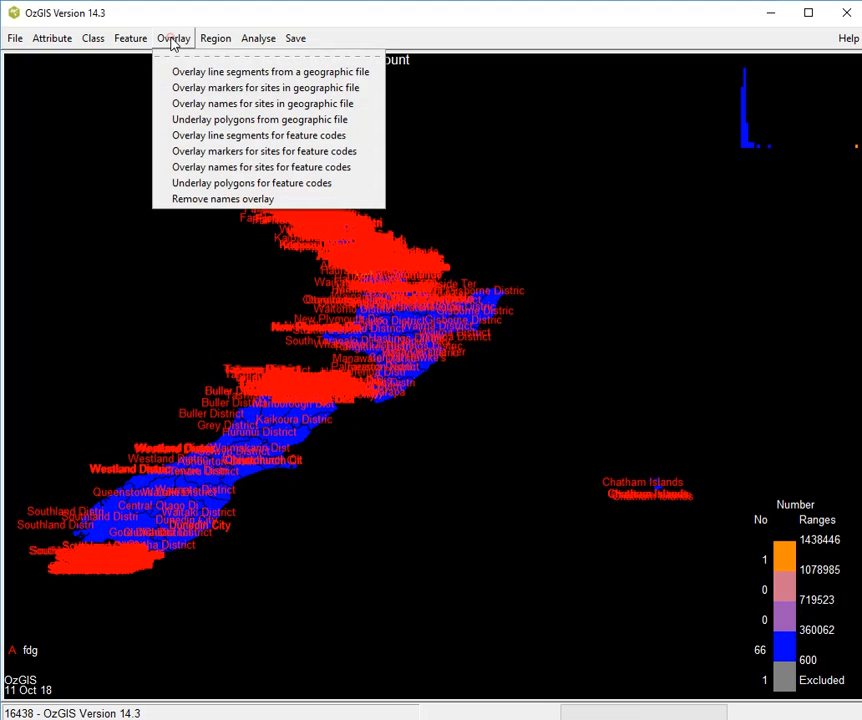
pyautogui.click(186, 196)
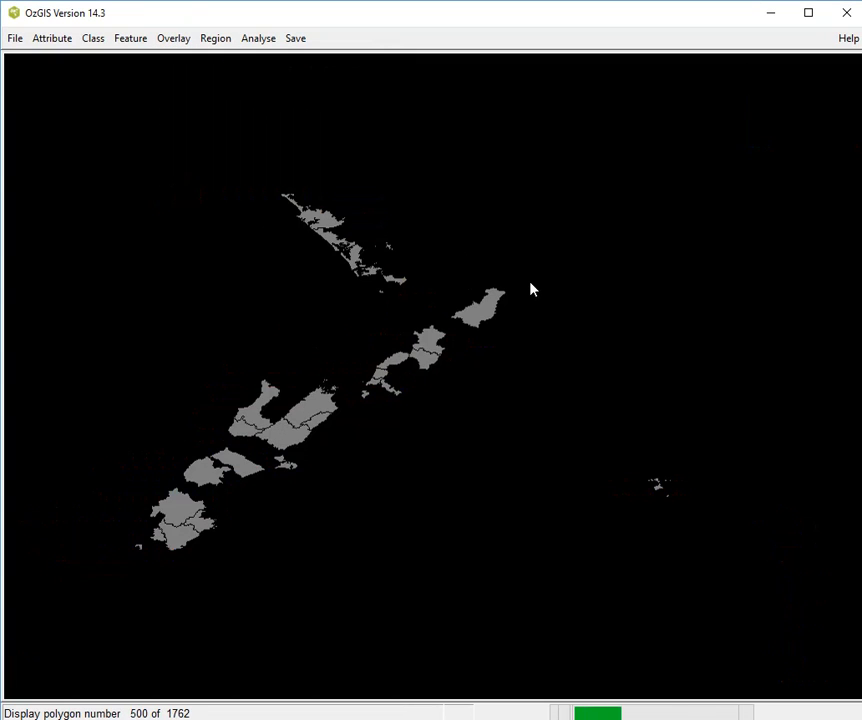